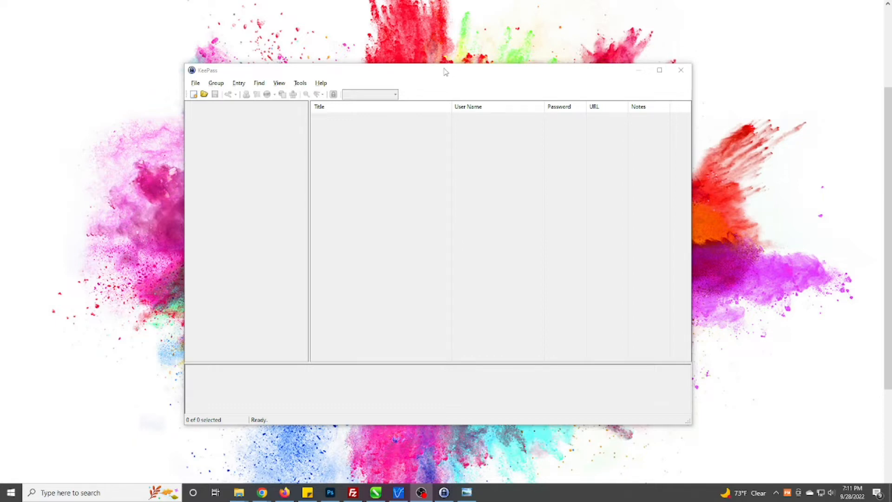
Start a new KeePass database and acknowledge the new-database notice.
drag(434, 71, 422, 70)
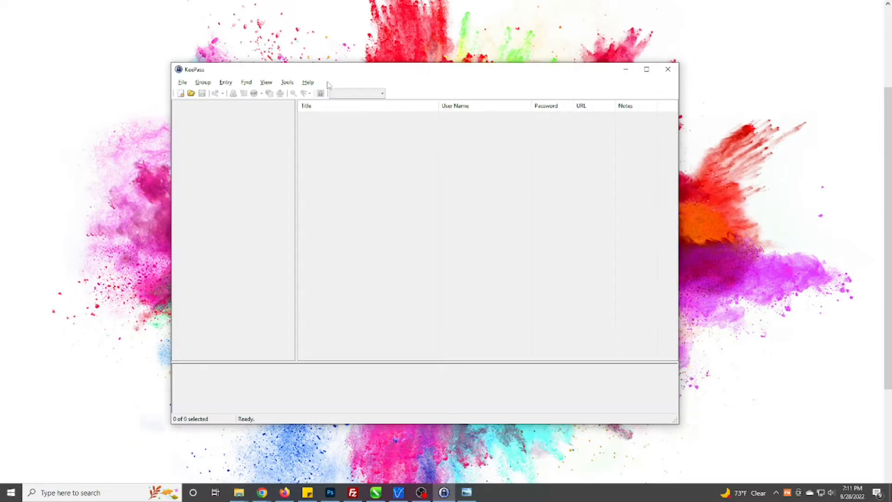
drag(384, 72, 384, 79)
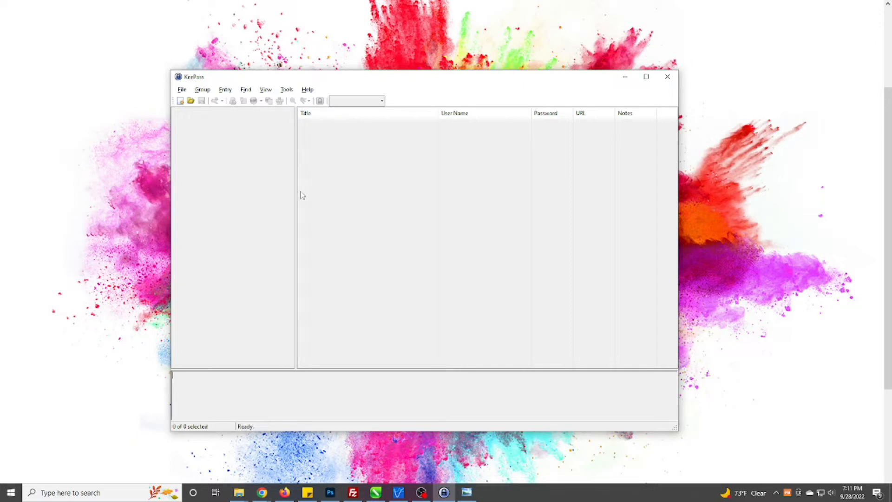
click(180, 102)
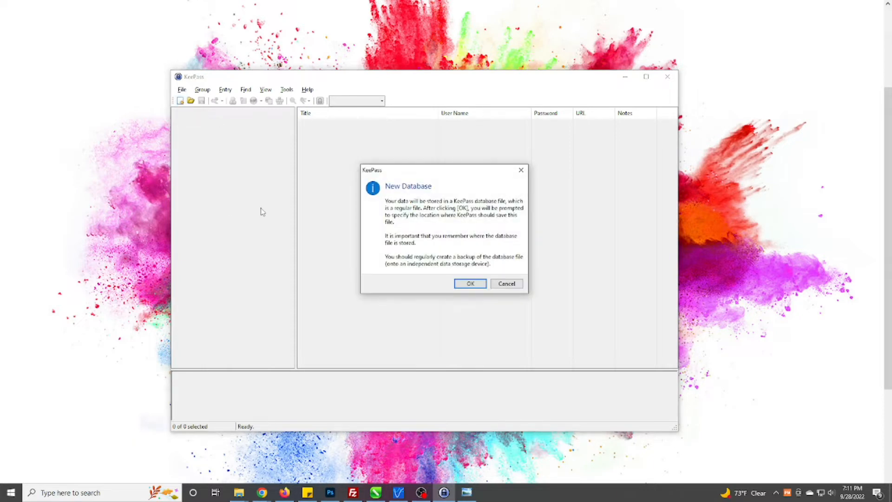
click(470, 284)
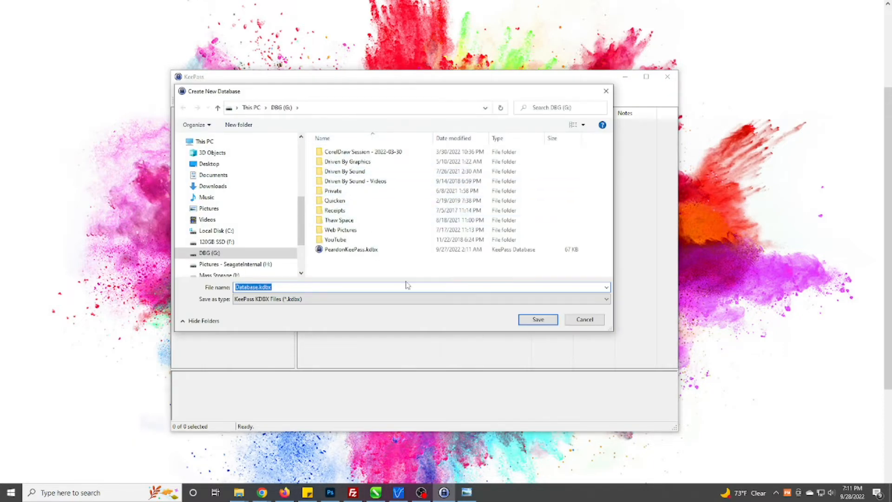
Save the database file as New KeePass File.kdbx on drive G.
click(288, 287)
drag(304, 332, 303, 357)
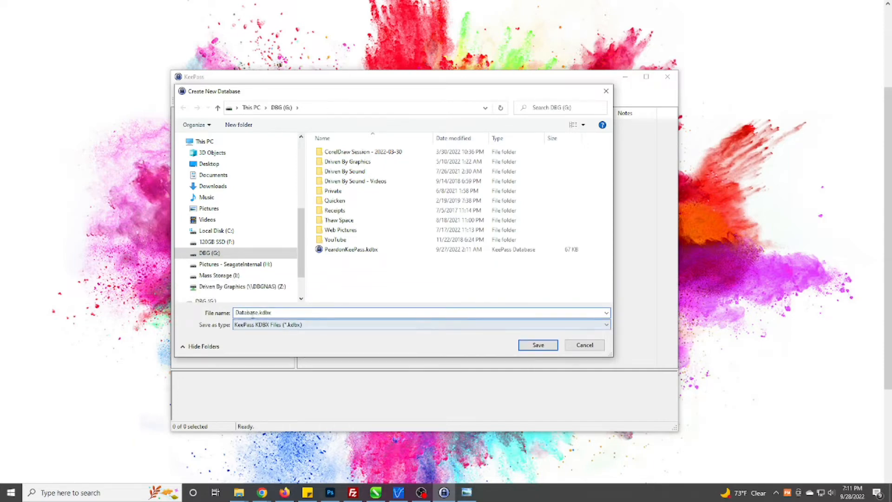
key(shift+Home)
text(New KeePa)
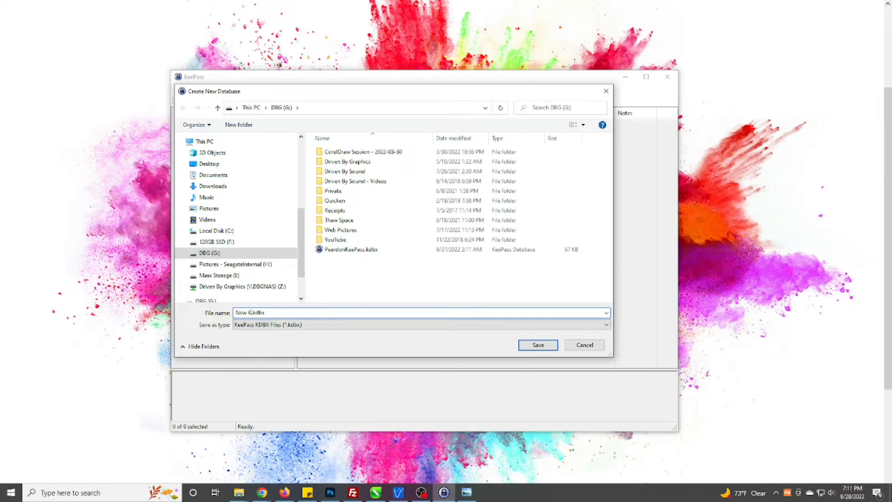
text(ss File)
click(528, 345)
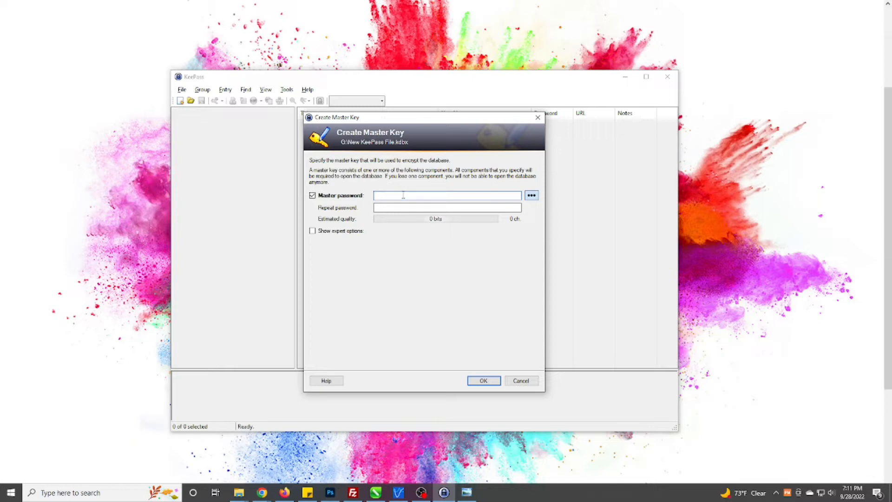
Enter a master password, check it in plain text, and accept the weak-password warning.
text(••)
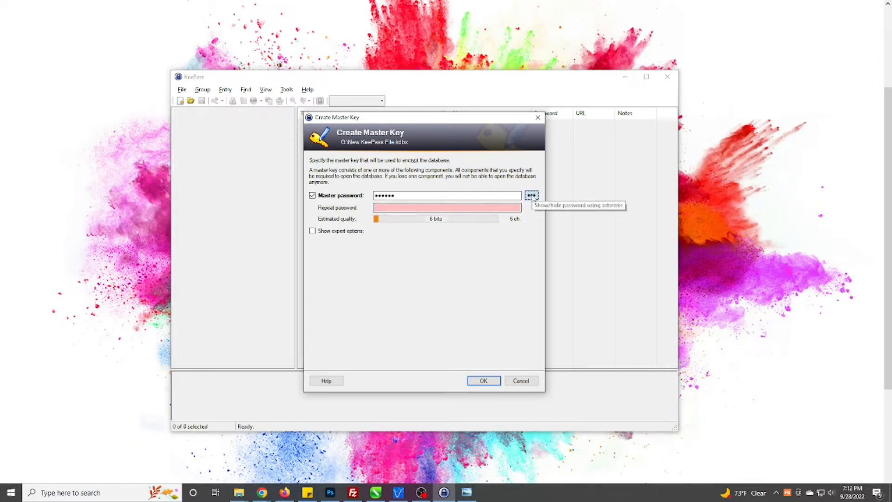
click(532, 195)
drag(404, 196, 369, 198)
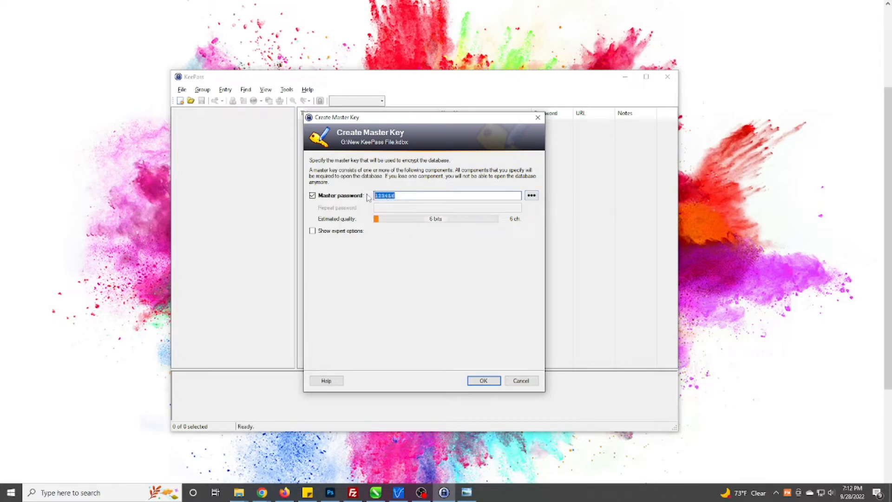
click(413, 195)
click(477, 378)
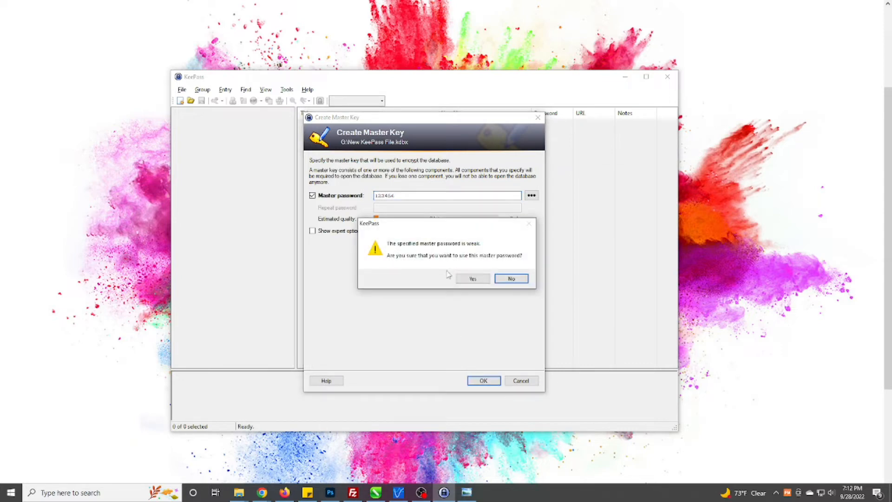
click(473, 279)
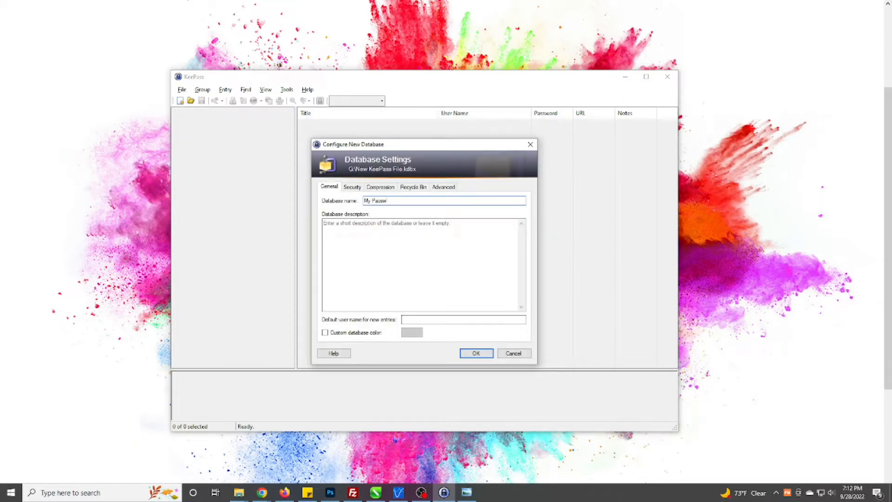
Review the Security, Compression, Recycle Bin and Advanced tabs, then confirm the My Password database settings.
click(352, 188)
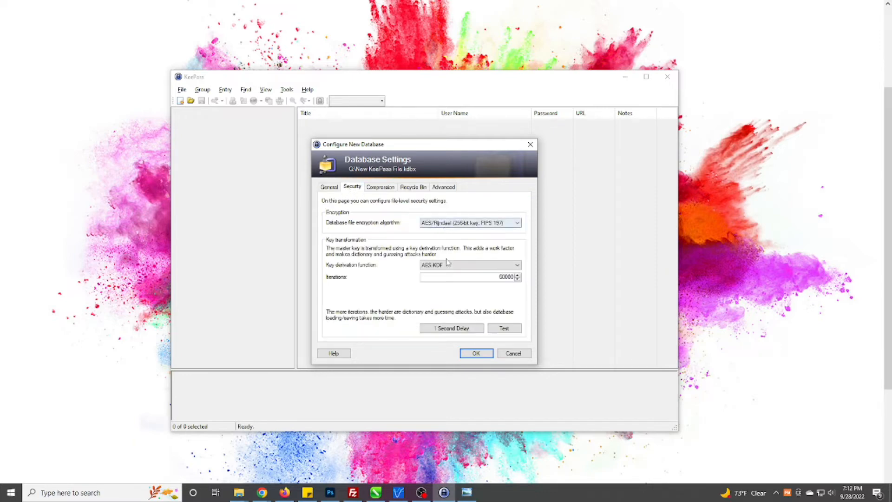
click(380, 187)
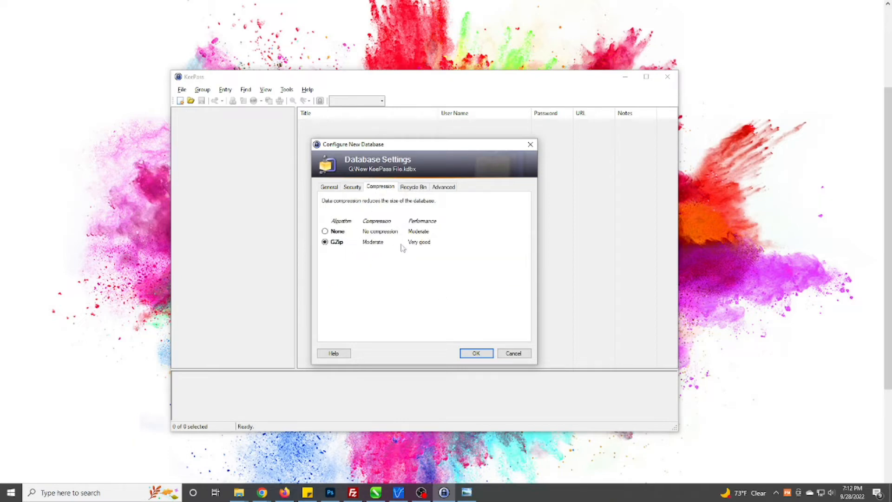
click(413, 188)
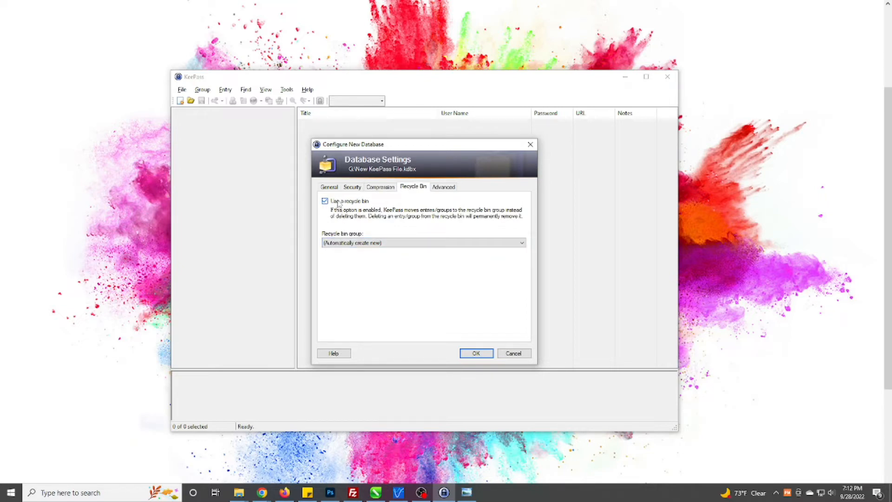
click(442, 187)
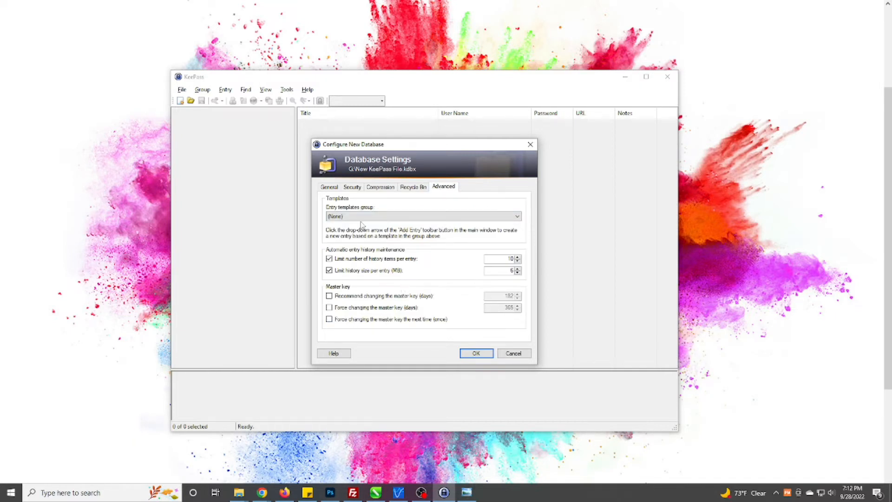
click(329, 186)
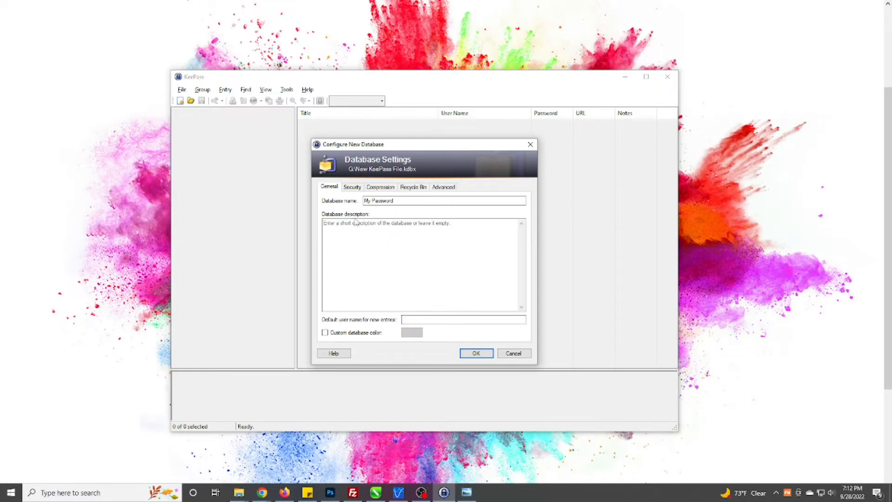
click(473, 354)
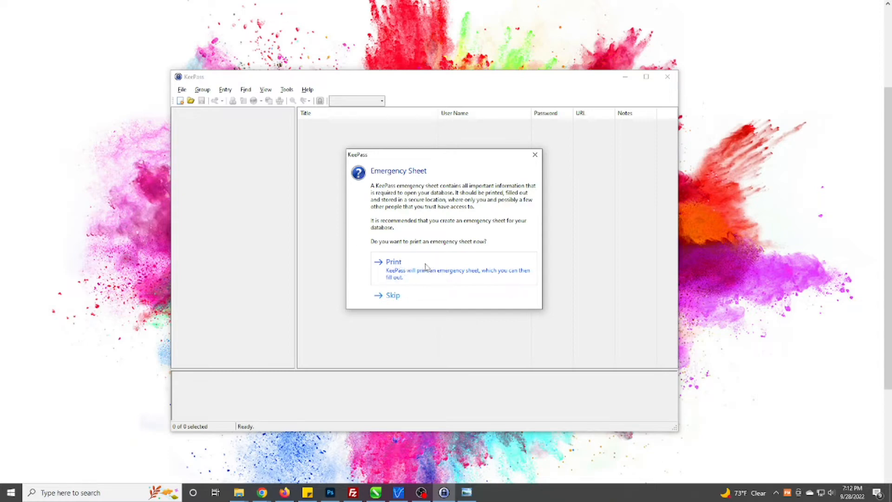
Skip the emergency sheet, select the General group, and bring up the groups context menu.
click(398, 301)
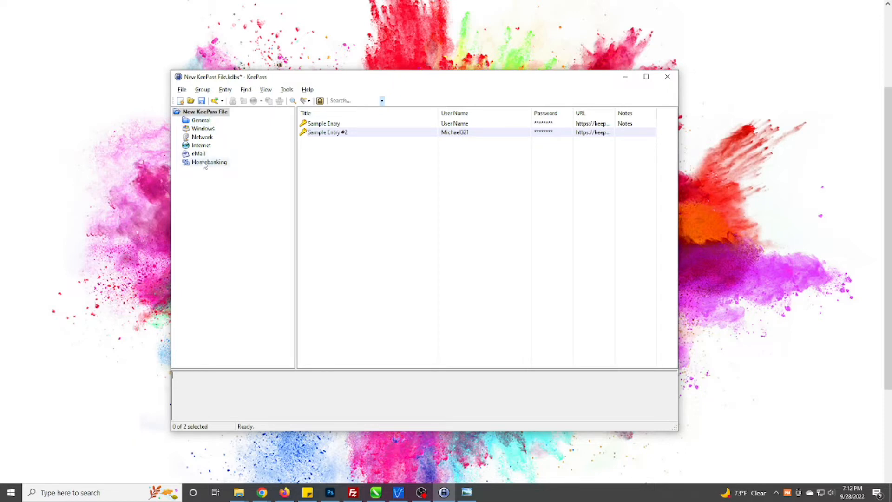
click(194, 122)
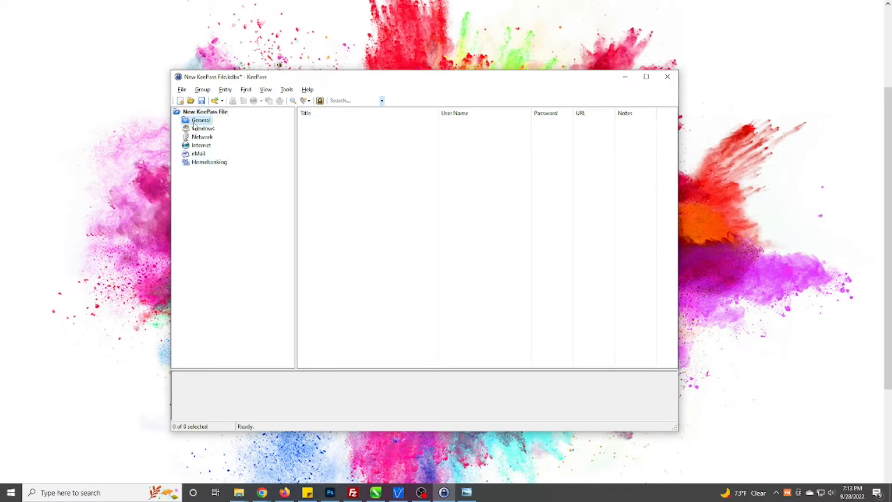
right_click(216, 199)
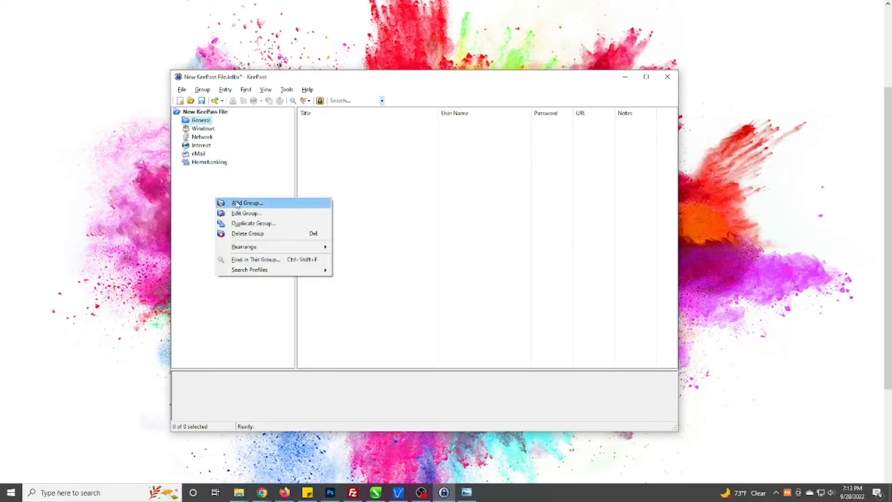
click(193, 194)
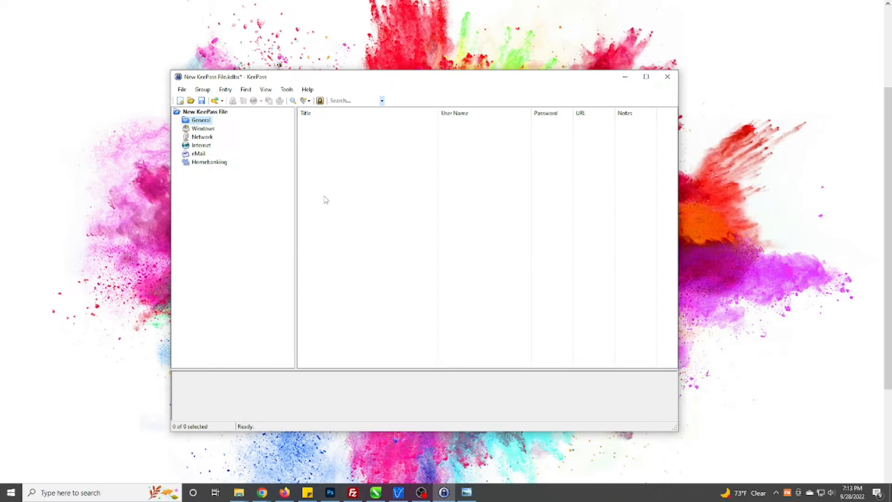
right_click(325, 198)
right_click(191, 200)
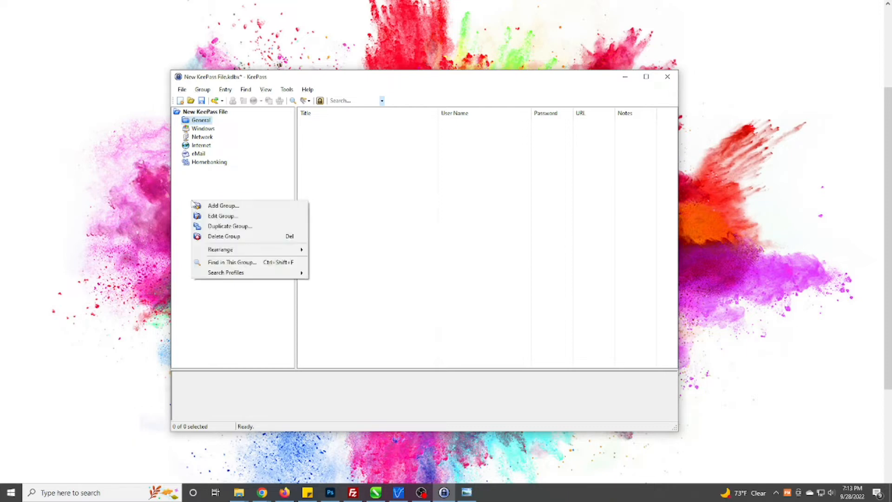
Add a Business Website group and move it to the top level of the group tree.
click(217, 204)
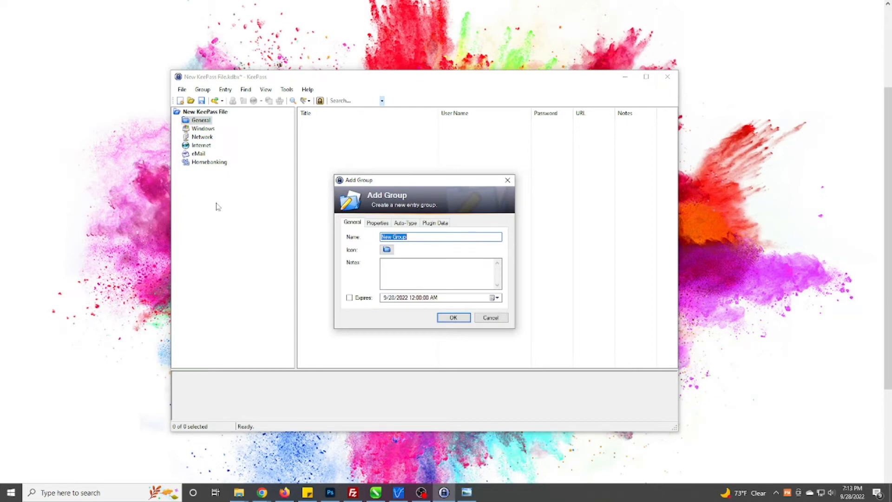
text(Website)
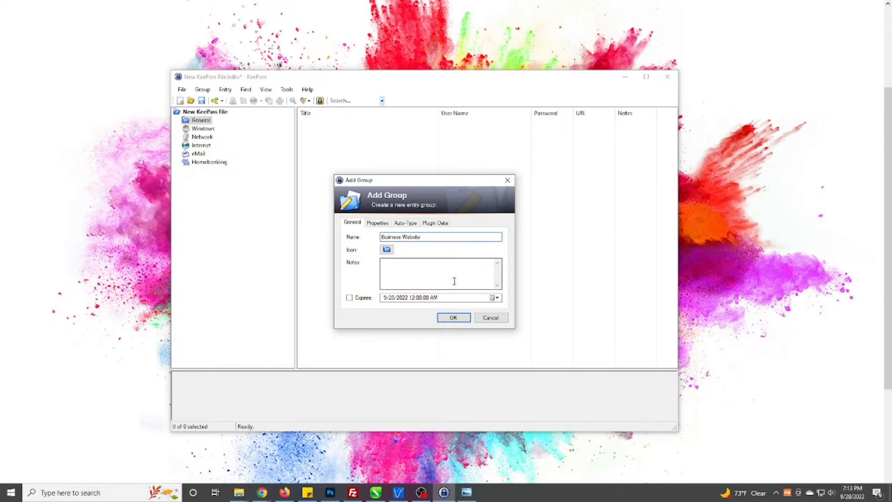
click(454, 317)
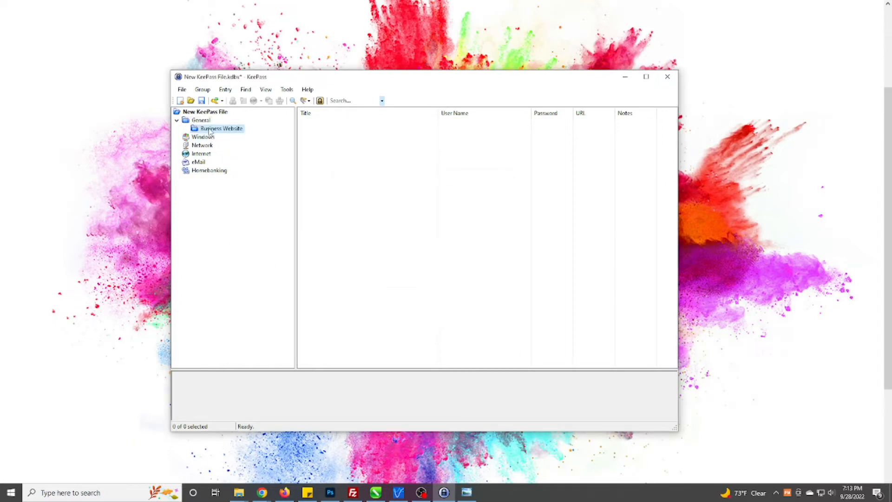
click(208, 170)
click(202, 121)
key(Down)
drag(207, 129, 190, 115)
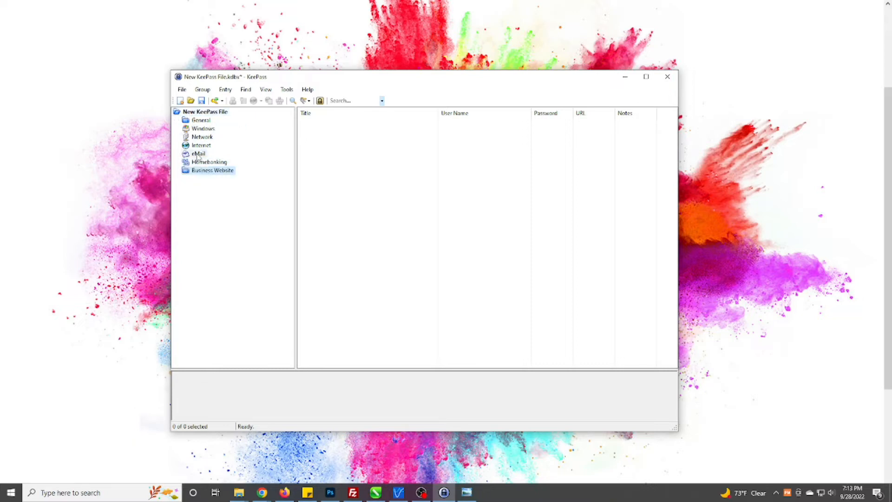
Add a top-level Family Information group, then show the empty Internet group.
right_click(206, 208)
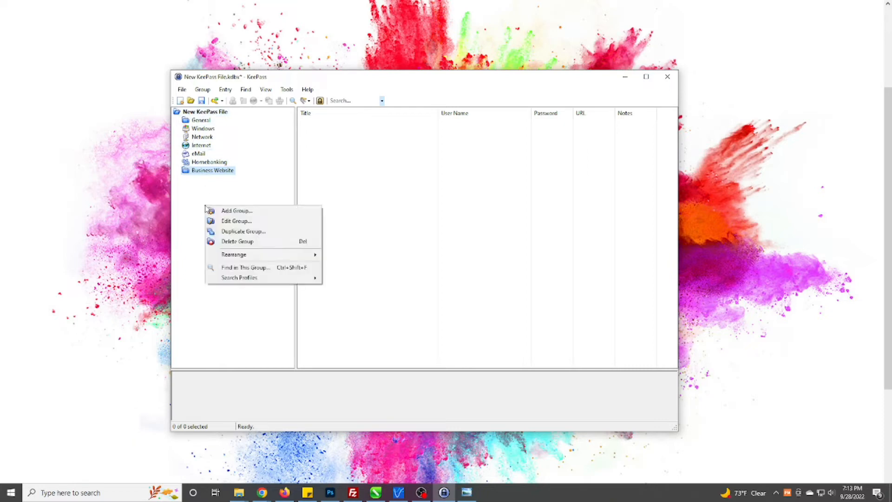
click(236, 211)
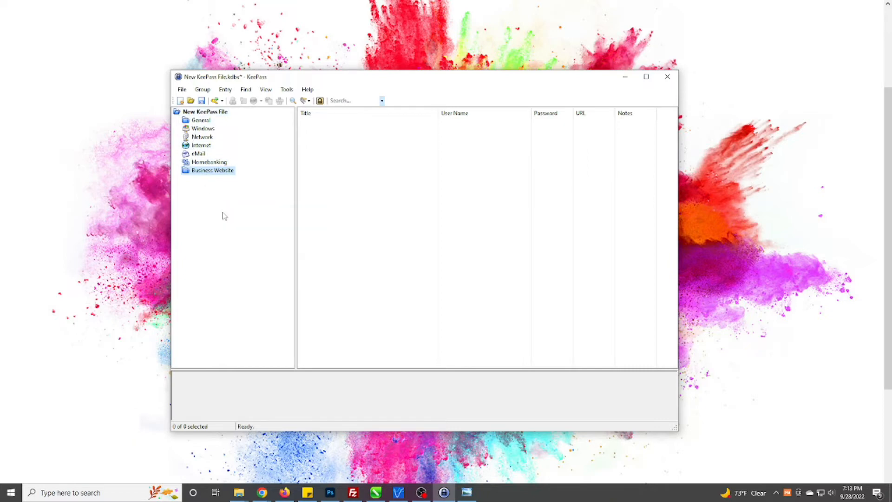
text(H)
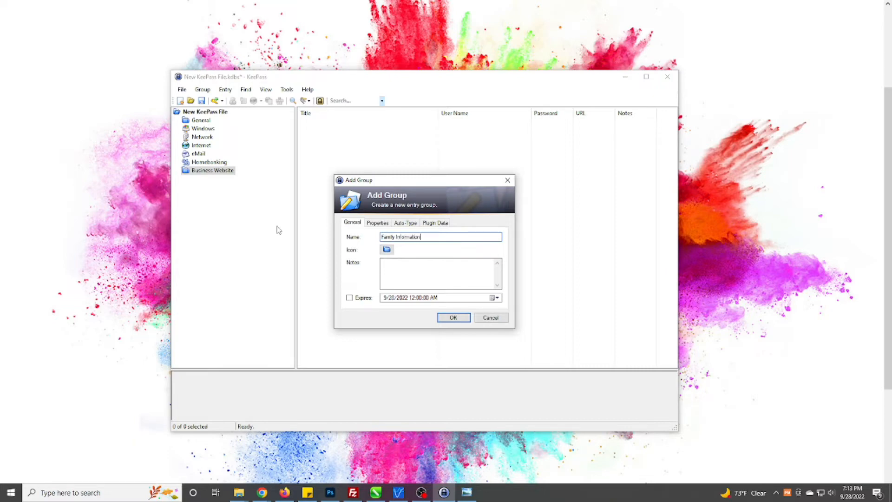
click(452, 319)
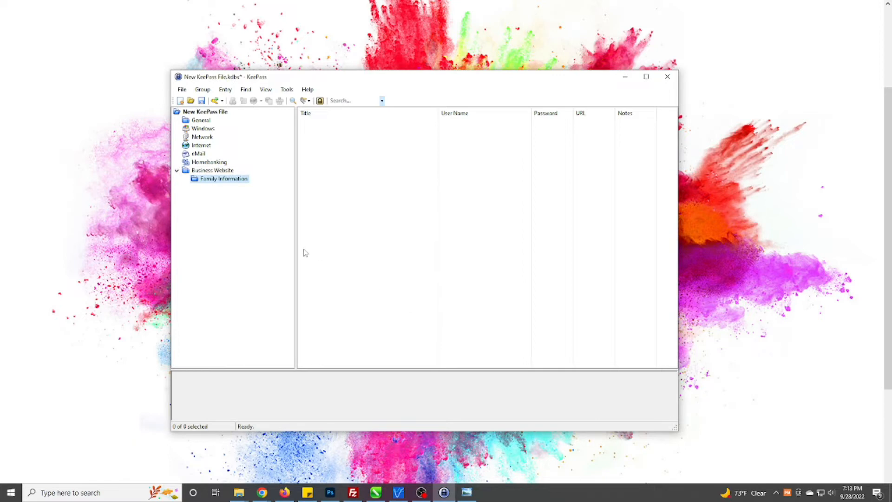
click(199, 134)
drag(199, 135, 200, 114)
click(203, 146)
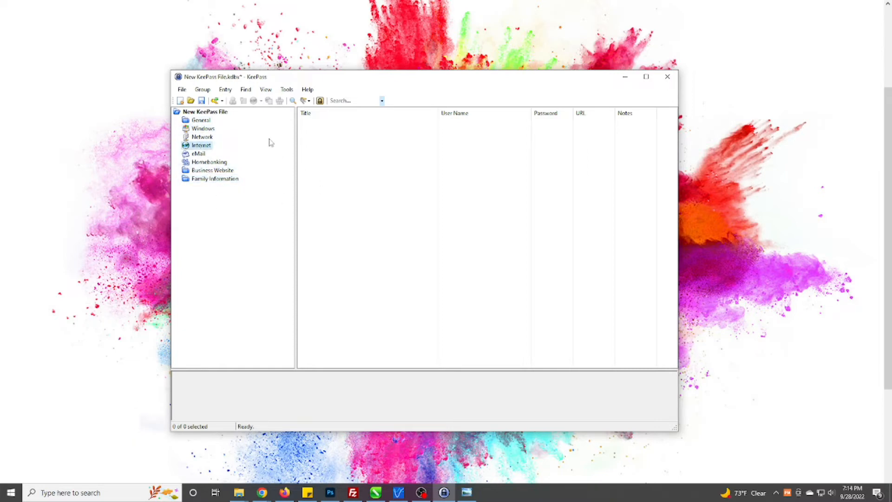
Browse the entry list context menu and the menu bar's entry commands without choosing anything.
right_click(329, 177)
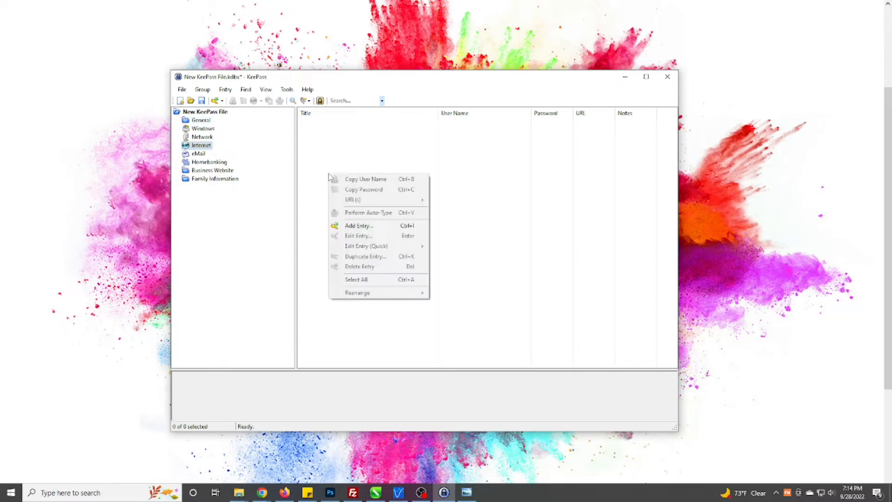
click(366, 226)
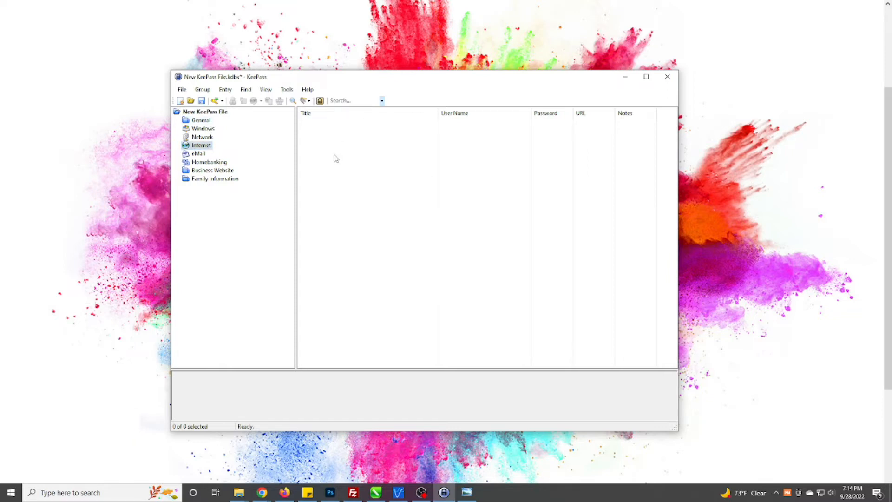
click(203, 89)
click(202, 89)
click(225, 90)
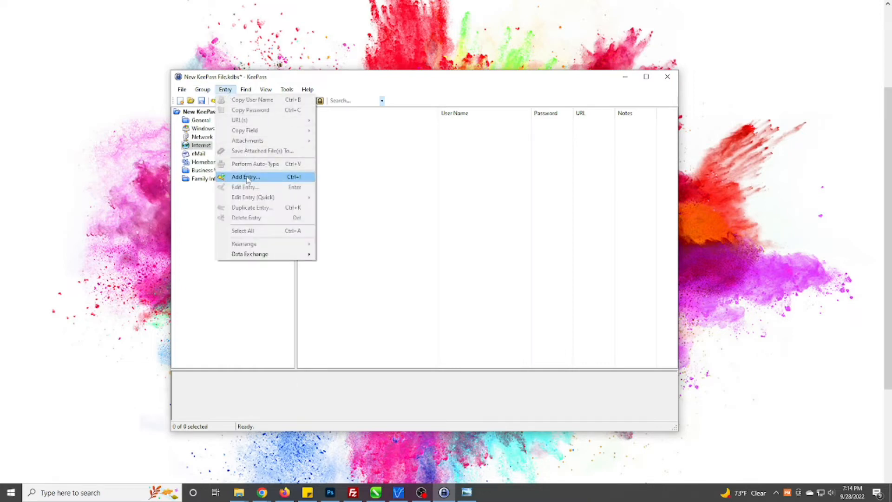
mouse_move(245, 91)
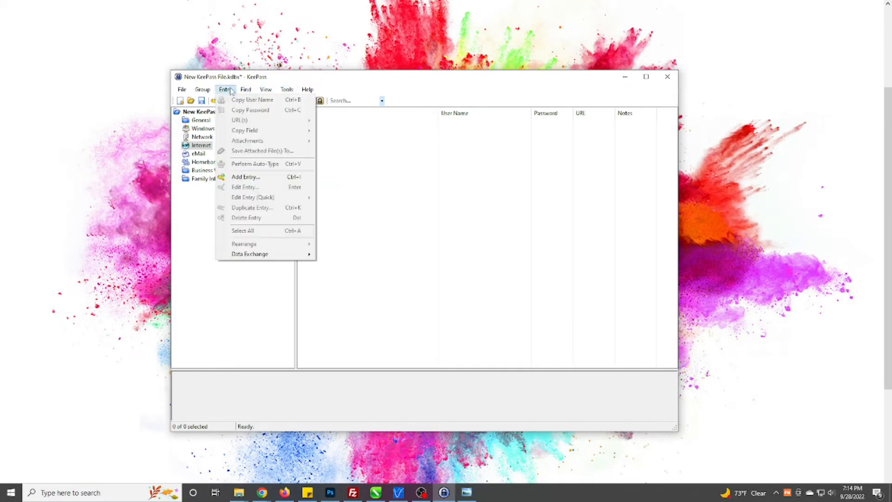
mouse_move(184, 91)
click(314, 82)
Add a new entry titled Amazon and fill in the account's e-mail user name.
right_click(341, 183)
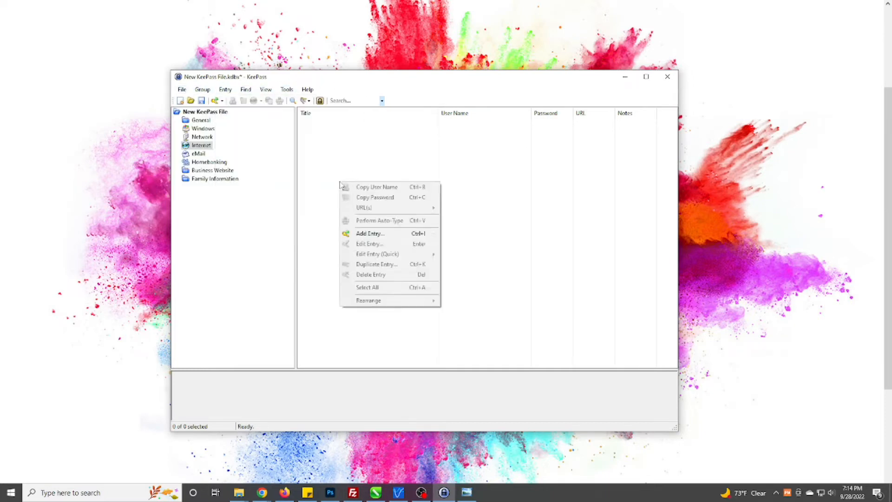
click(370, 234)
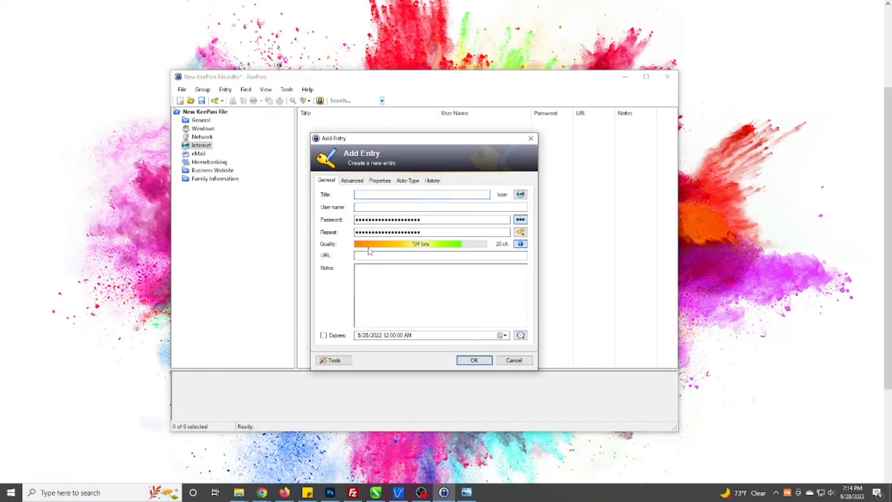
text(Amazon)
key(Tab)
key(Tab)
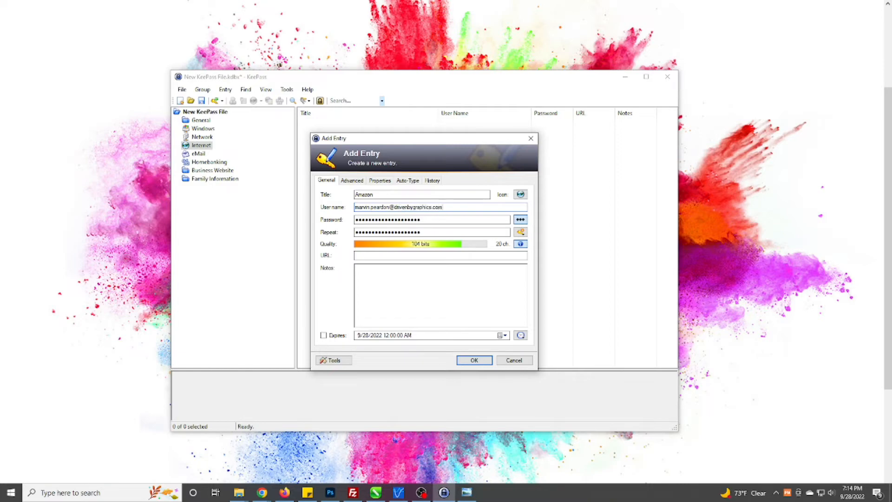
key(Tab)
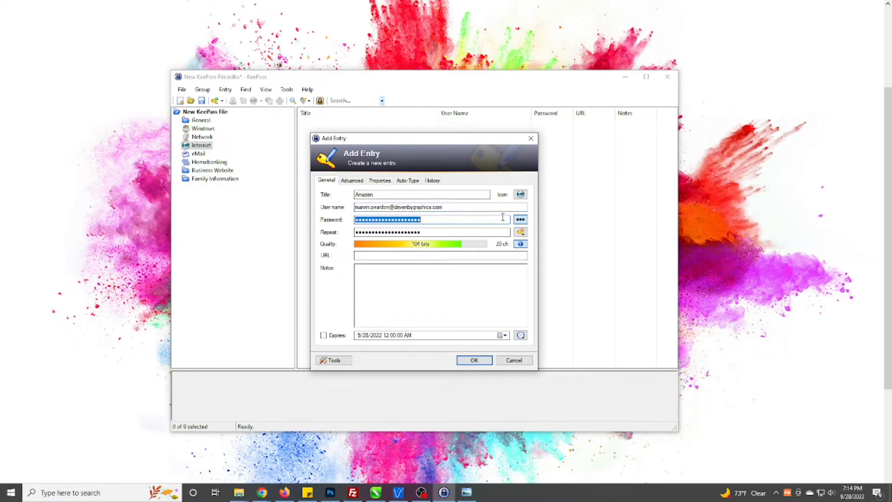
Unmask the password field and replace it with a weak 8-character placeholder password.
click(520, 220)
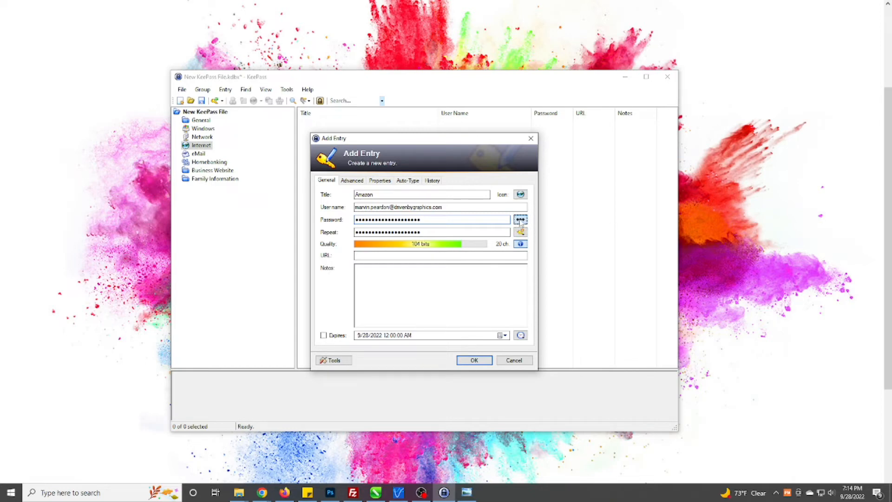
drag(425, 220, 343, 230)
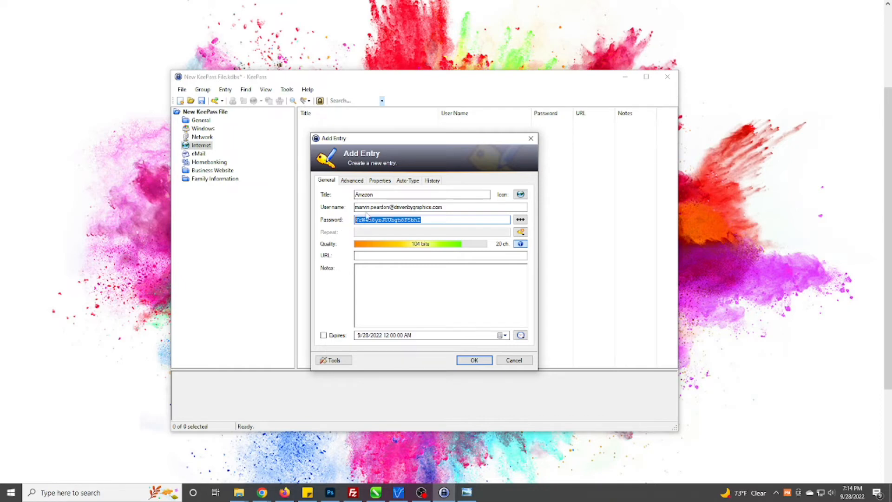
double_click(363, 194)
drag(424, 220, 335, 244)
text(password)
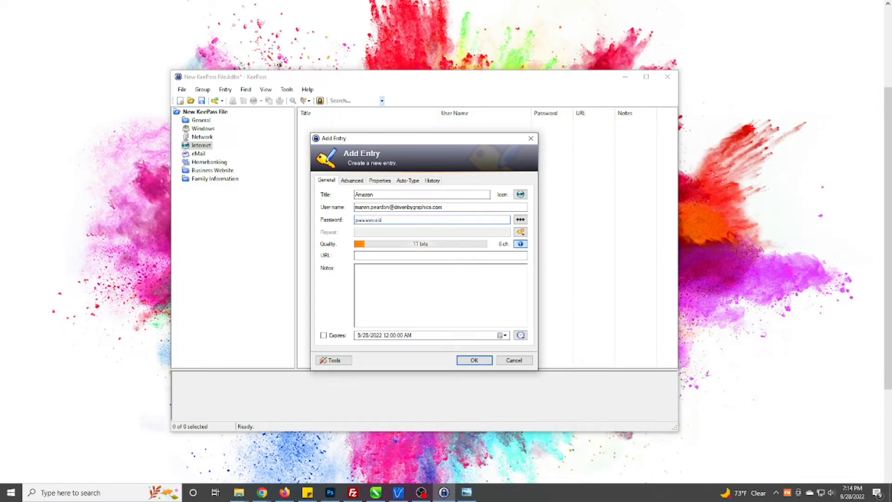
click(521, 232)
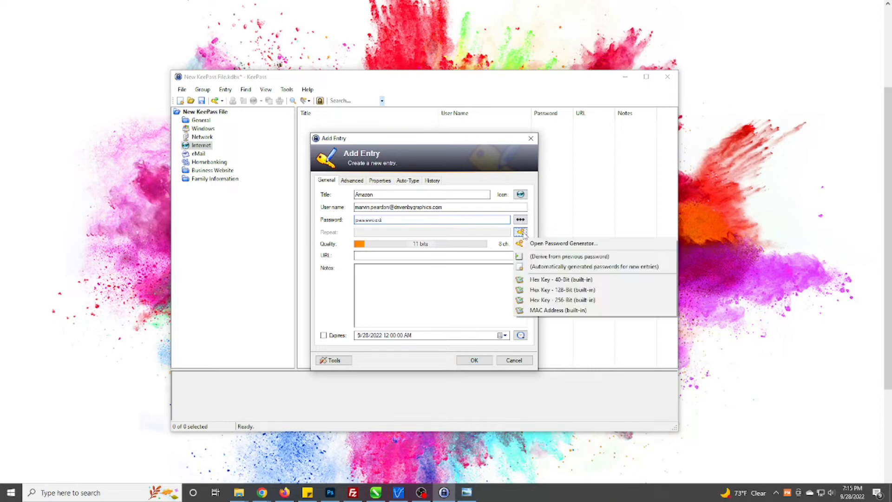
Generate a 16-character password with upper-case, digits and special characters, copying a preview sample.
click(549, 245)
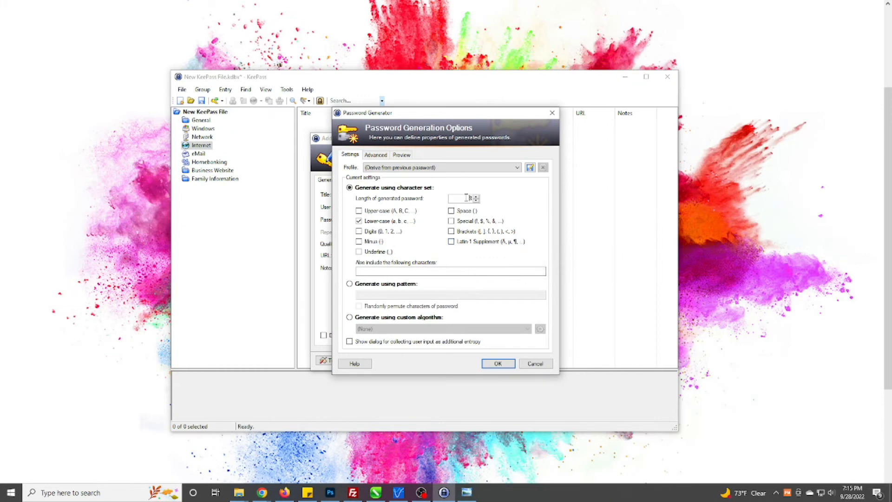
drag(418, 114, 415, 111)
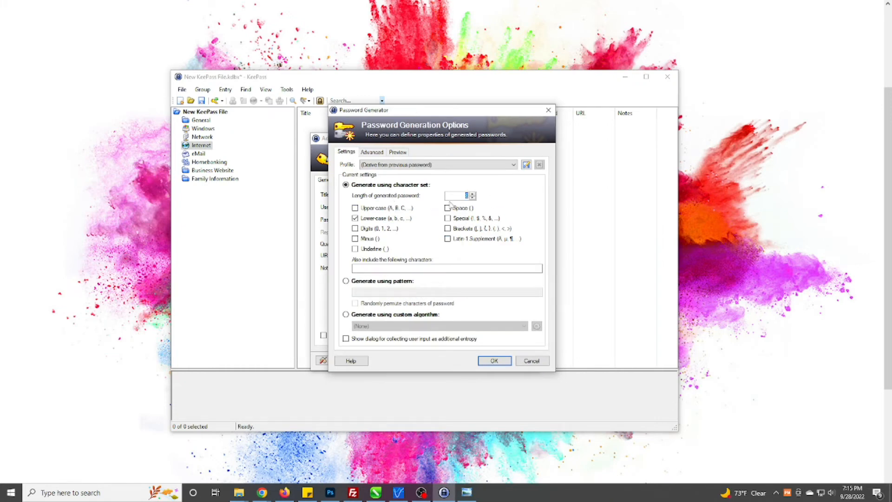
text(16)
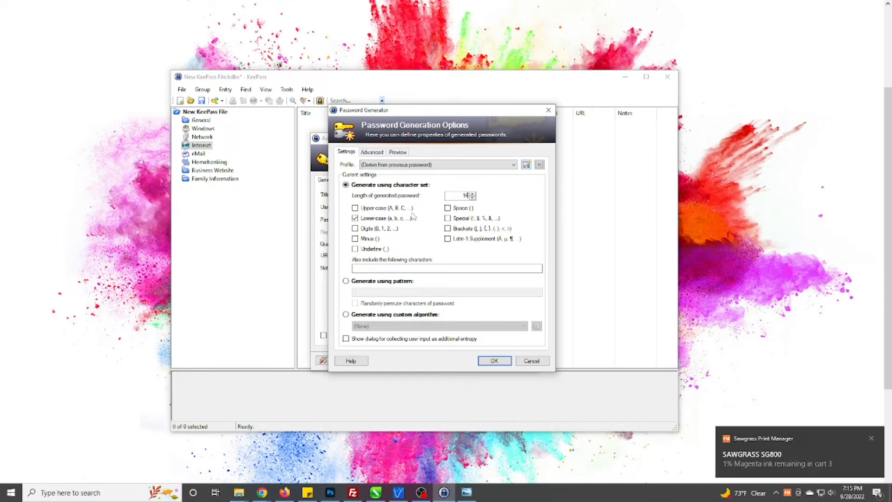
click(373, 209)
click(372, 228)
click(458, 219)
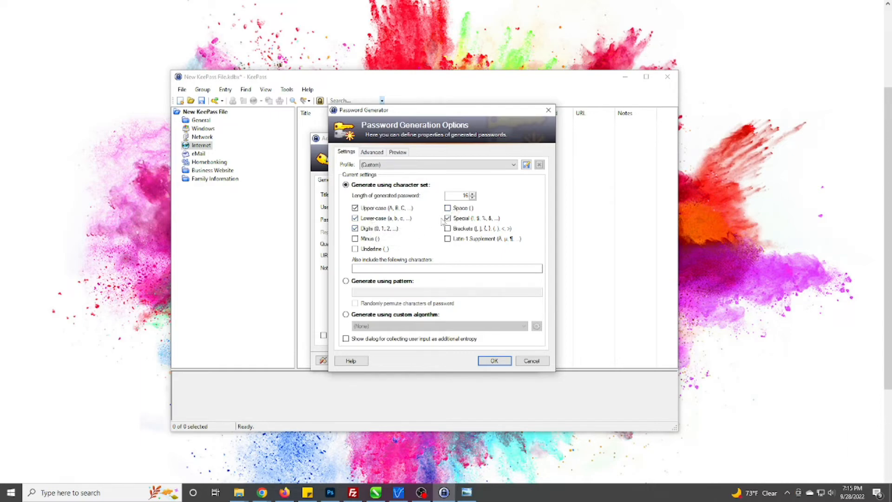
click(399, 153)
drag(395, 186, 343, 211)
right_click(346, 213)
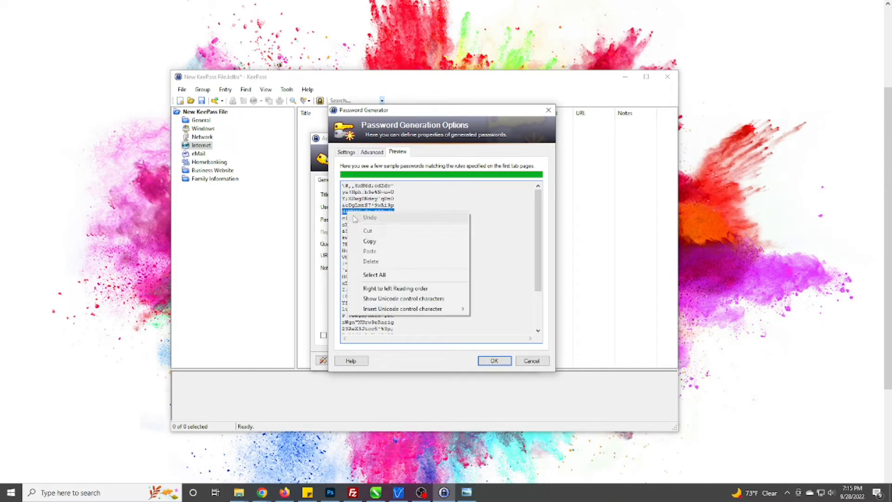
click(367, 242)
click(492, 361)
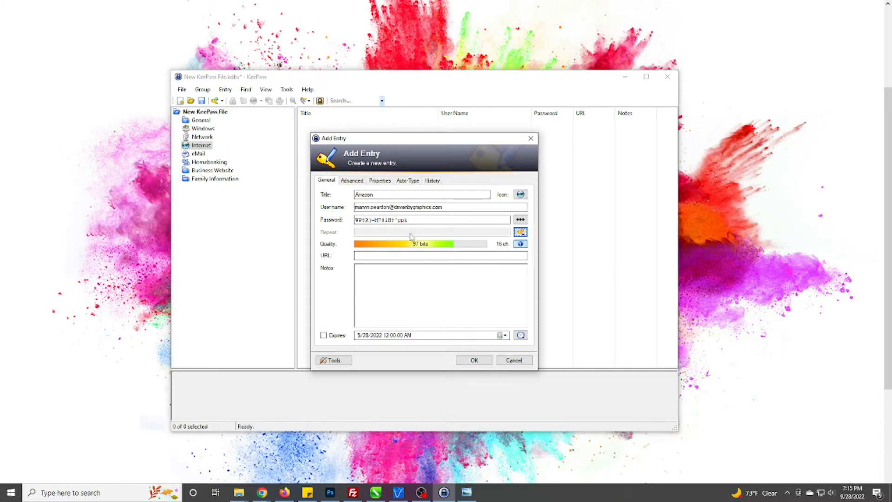
drag(419, 221, 352, 222)
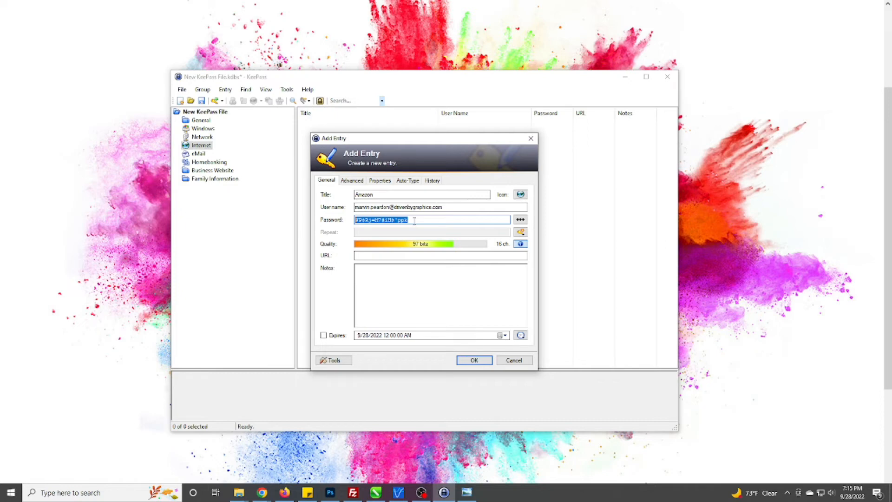
drag(415, 221, 354, 221)
click(412, 290)
click(392, 256)
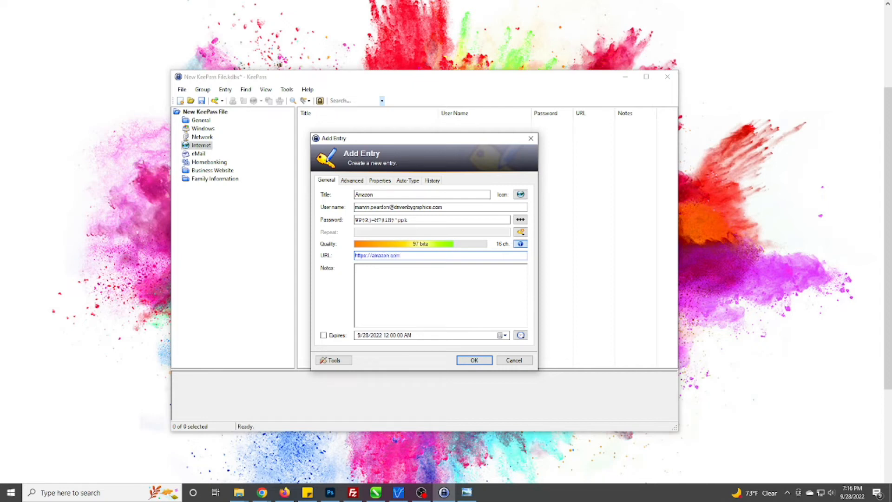
click(474, 360)
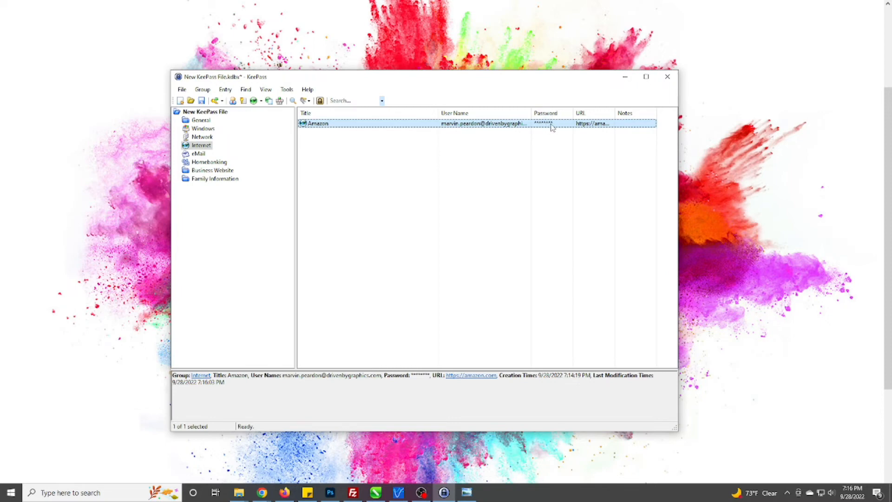
click(360, 165)
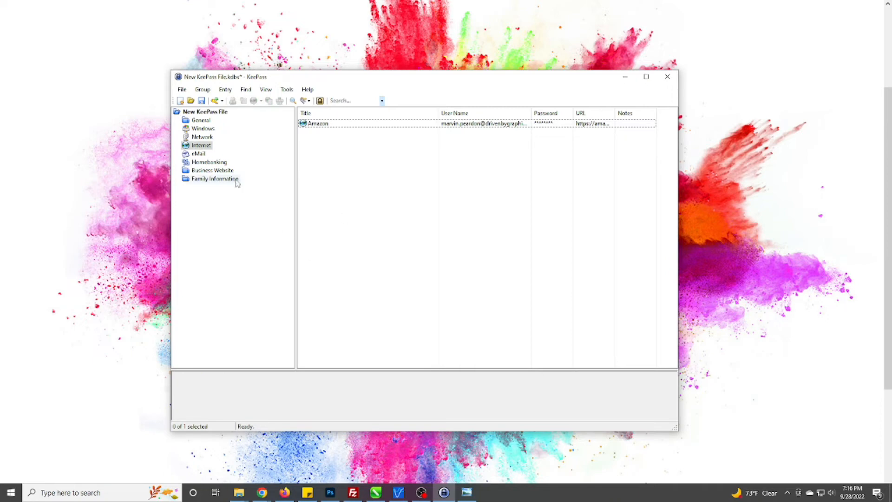
click(218, 164)
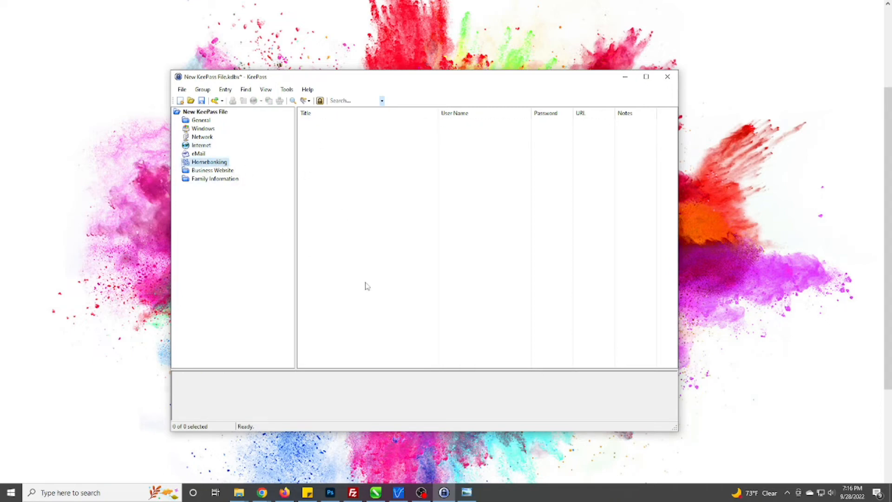
click(200, 146)
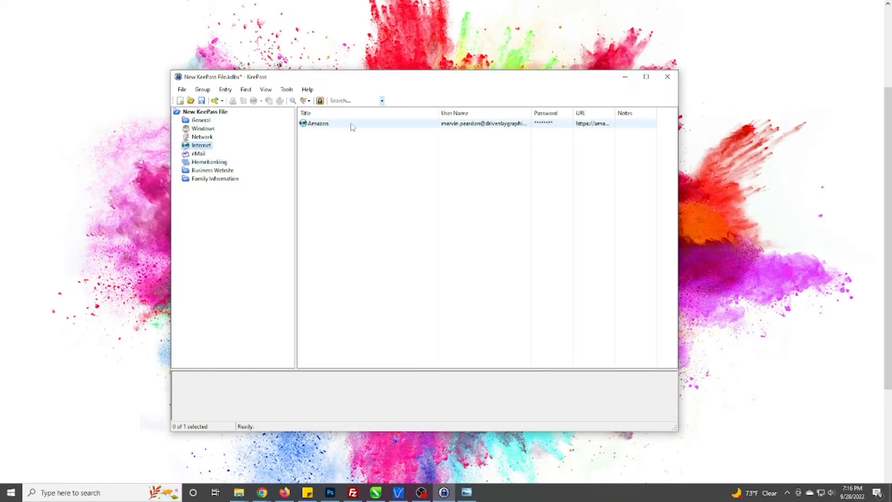
click(355, 188)
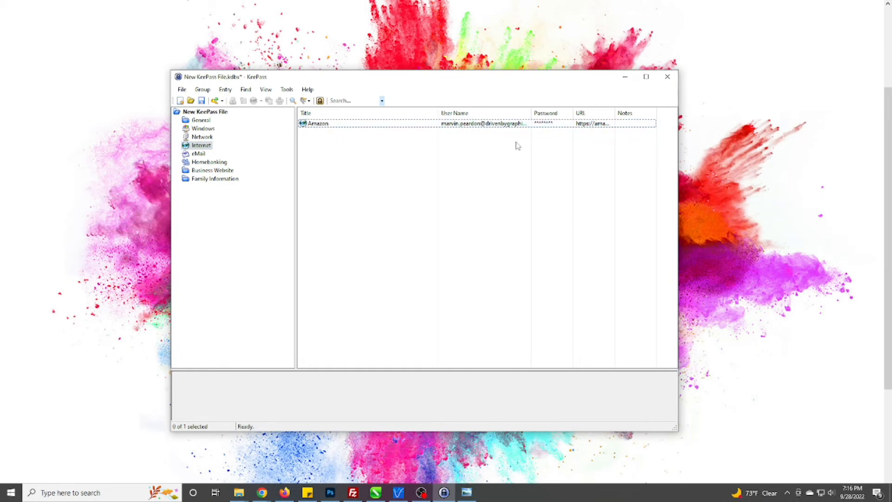
Reopen the Amazon entry, unmask and copy its password, then cancel without saving.
double_click(324, 123)
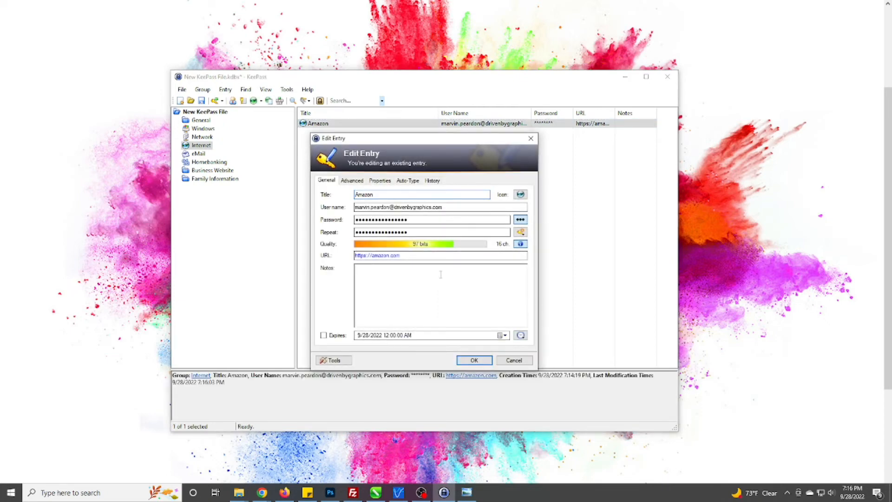
drag(394, 140, 388, 146)
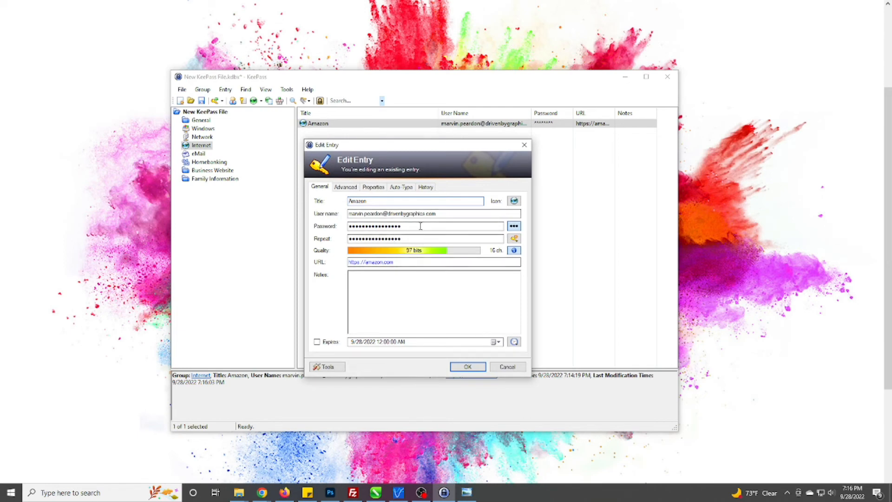
click(514, 226)
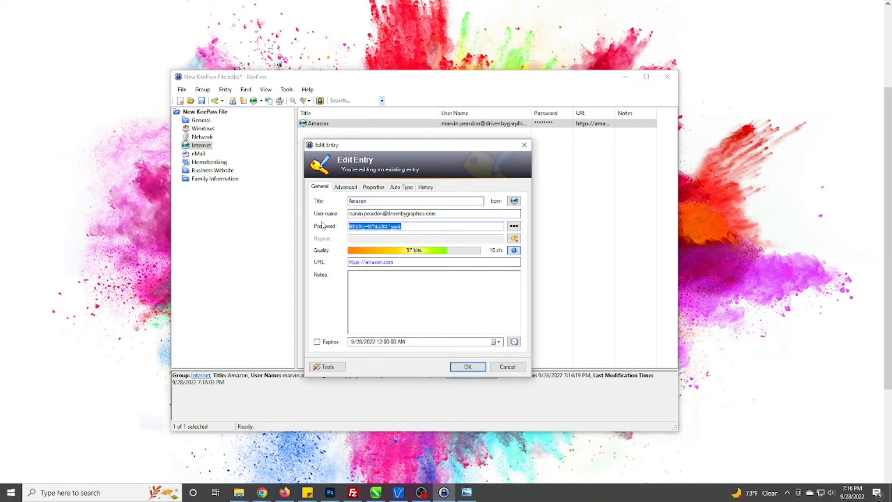
right_click(359, 228)
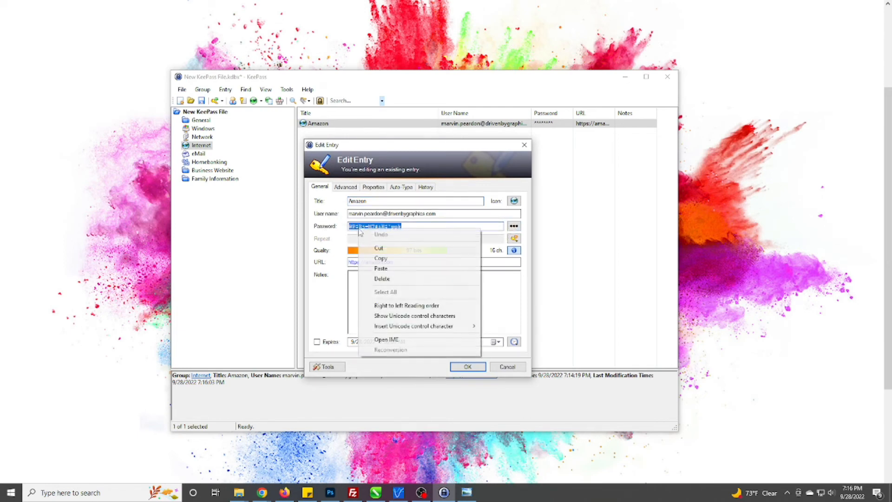
click(377, 259)
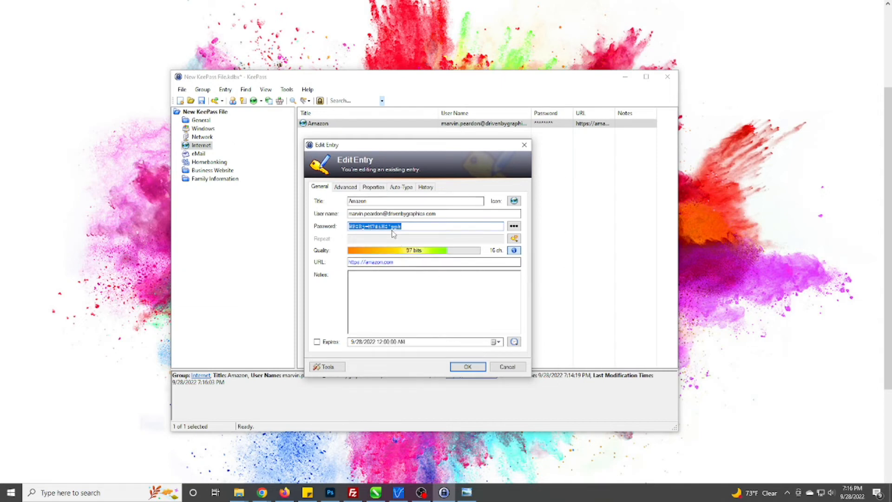
double_click(365, 200)
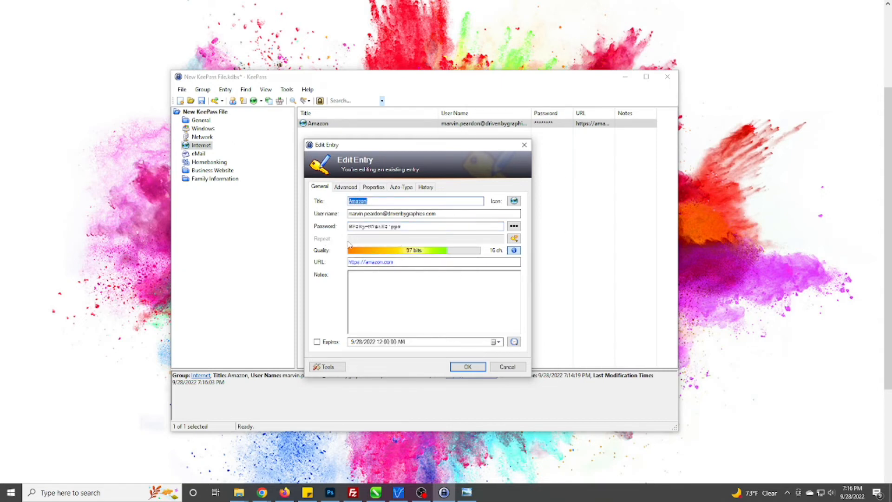
click(508, 367)
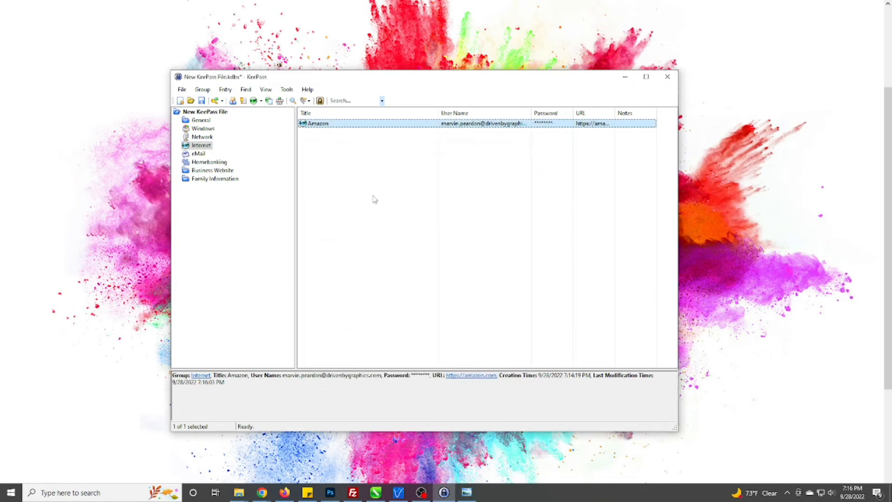
Select the Amazon entry and copy its password with Ctrl+C.
click(373, 197)
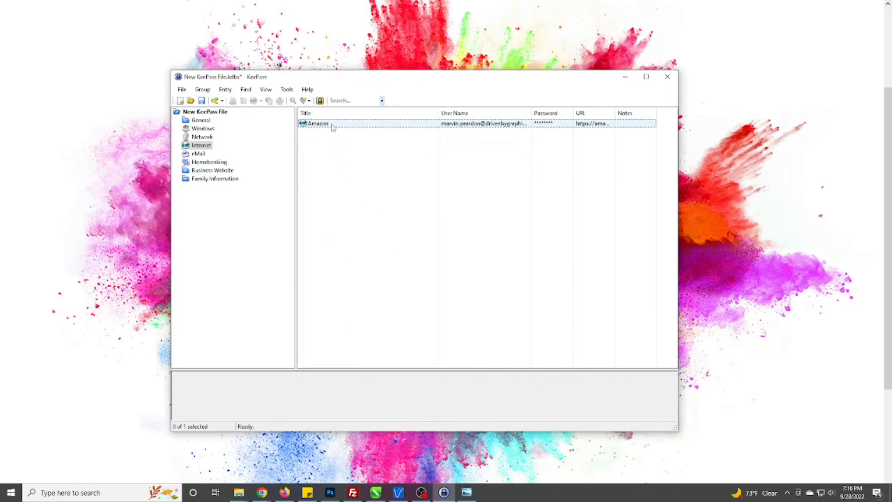
click(333, 127)
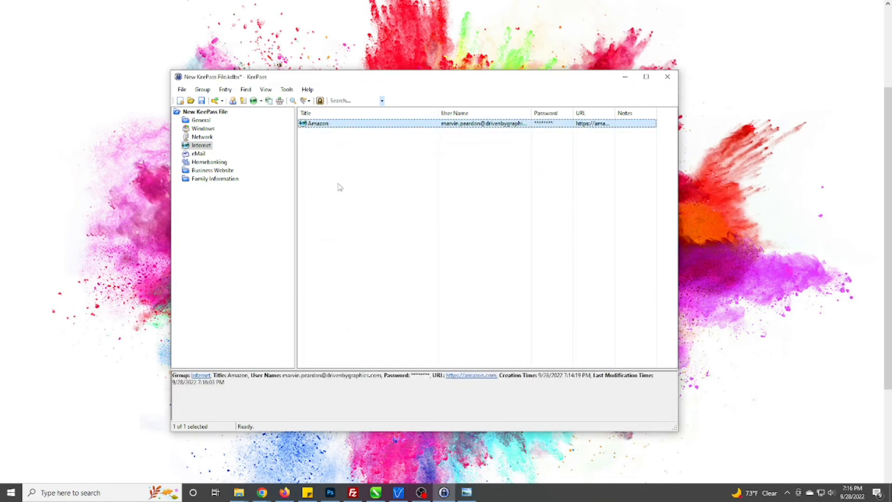
right_click(325, 126)
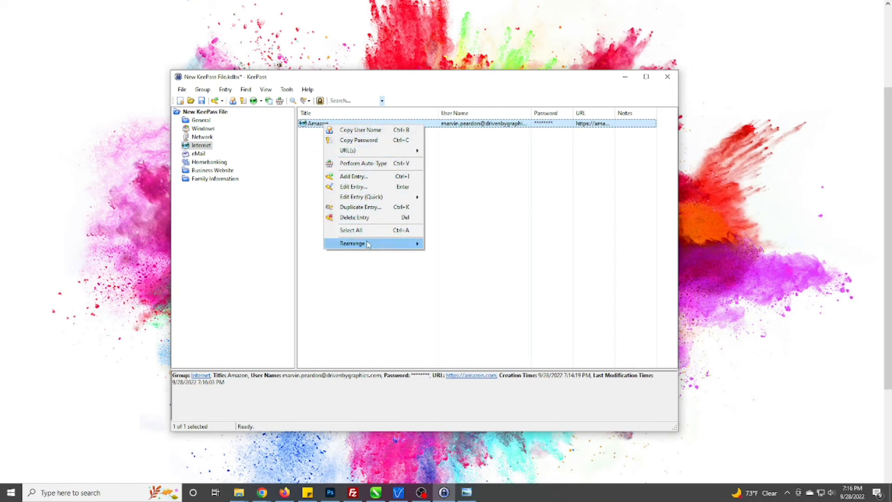
click(394, 85)
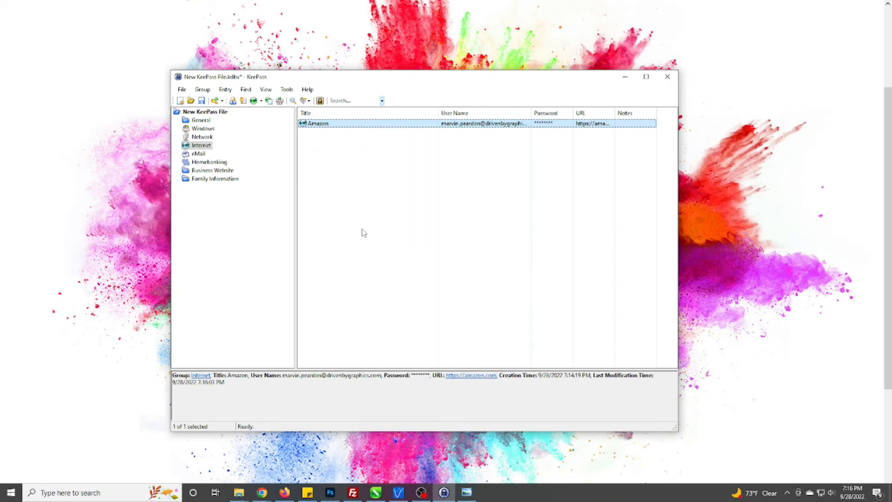
click(362, 231)
click(332, 125)
key(ctrl+c)
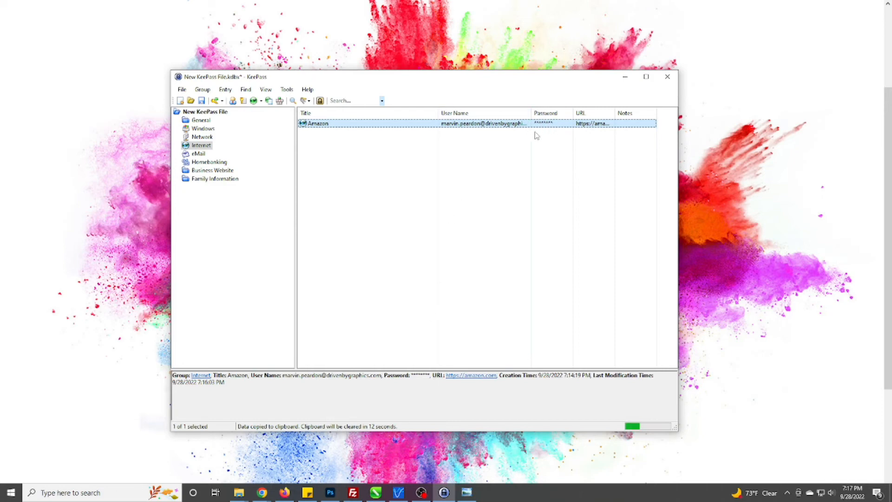
View the password in the entry editor, cancel, then reselect Amazon and copy it again.
double_click(417, 126)
click(520, 219)
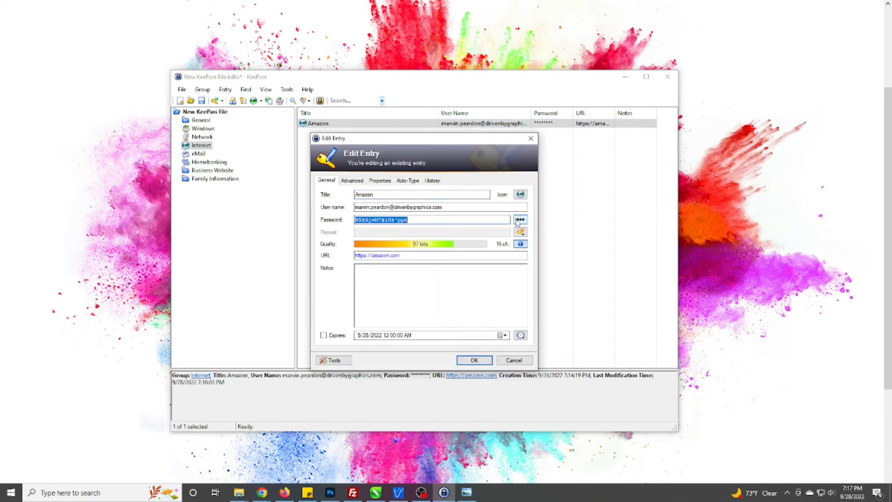
click(514, 360)
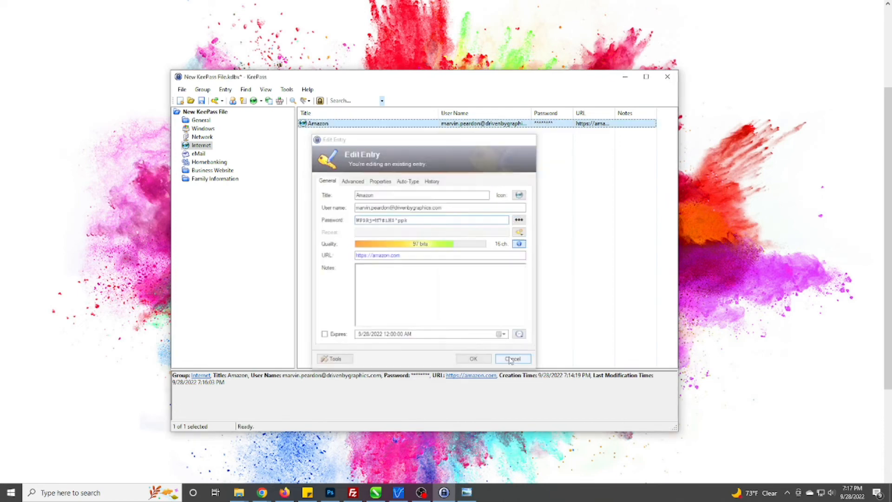
click(332, 213)
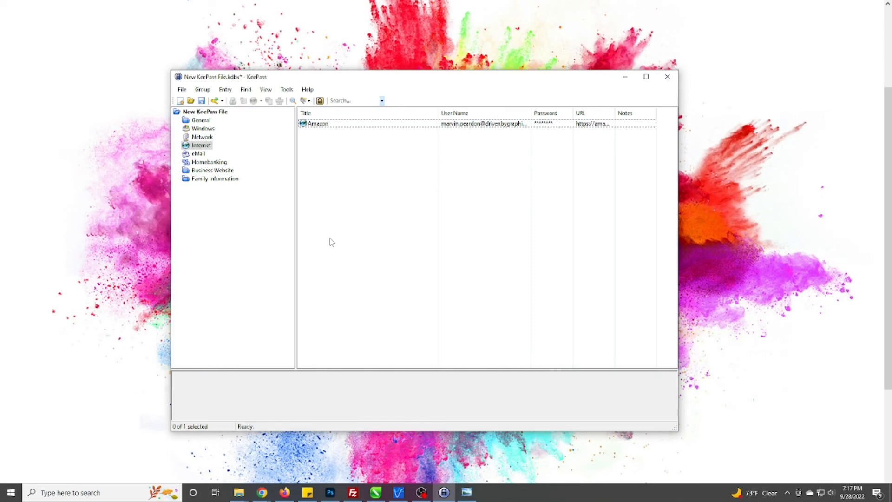
click(202, 138)
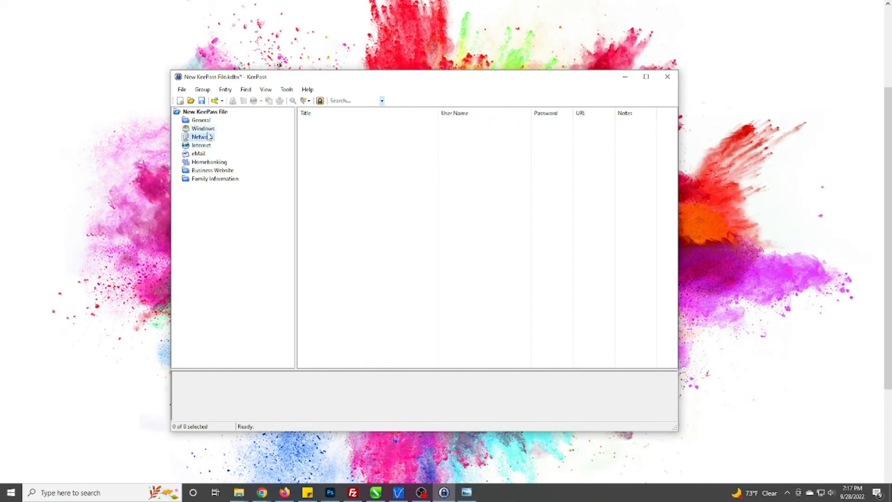
click(205, 145)
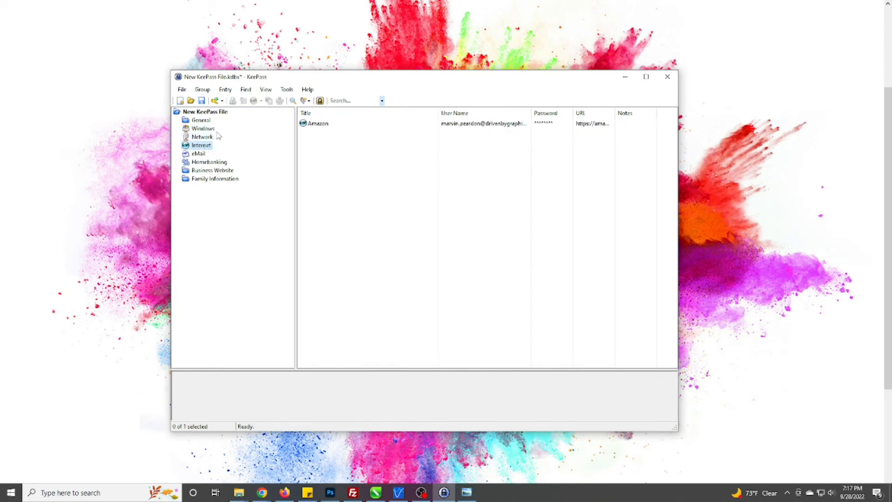
click(317, 124)
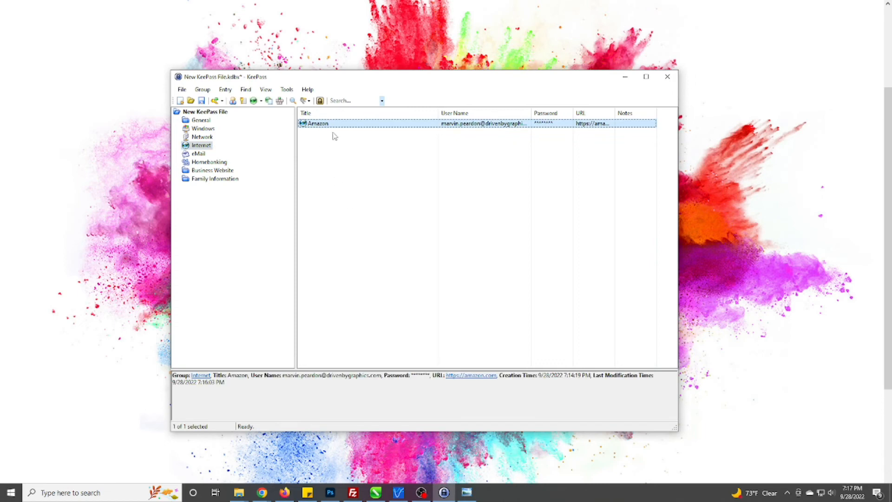
key(ctrl+c)
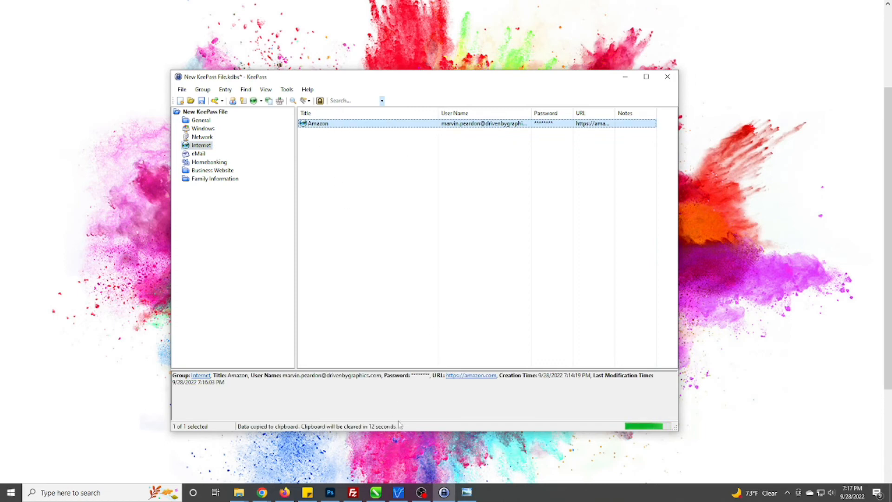
Launch Notepad from Start search and arrange it beside the KeePass window showing the Amazon entry.
key(super)
text(notepad)
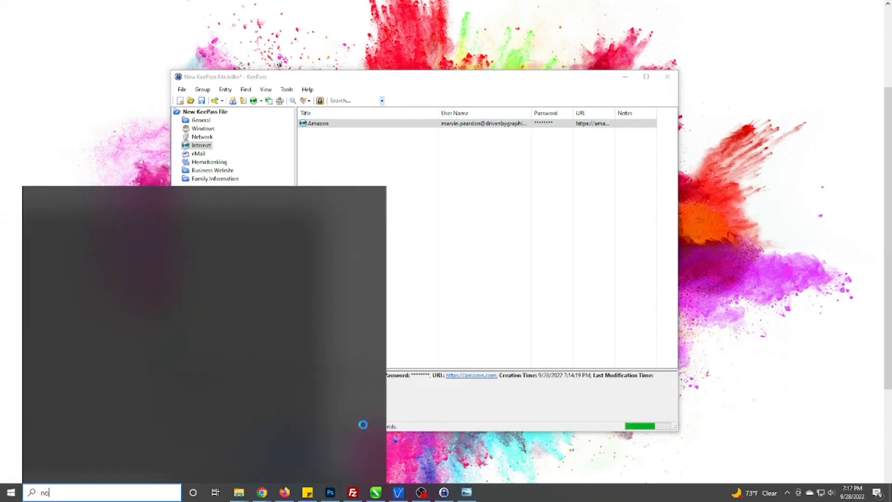
key(Return)
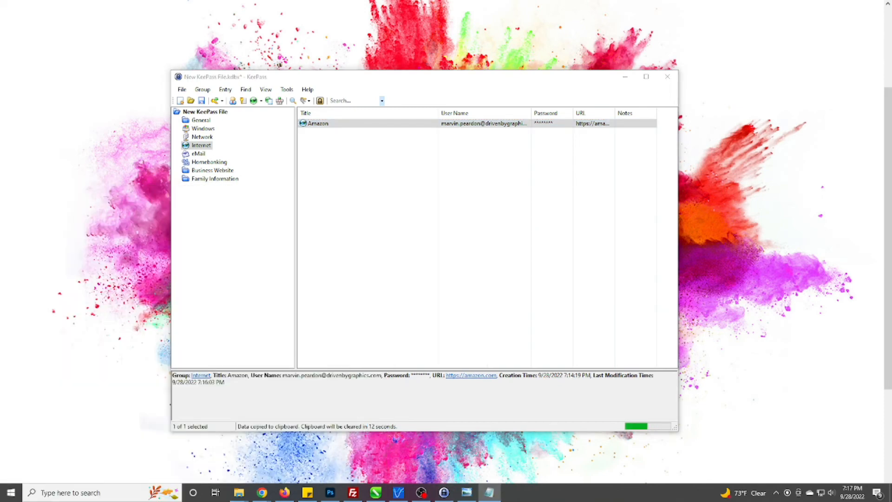
drag(891, 87, 711, 115)
drag(396, 123, 522, 151)
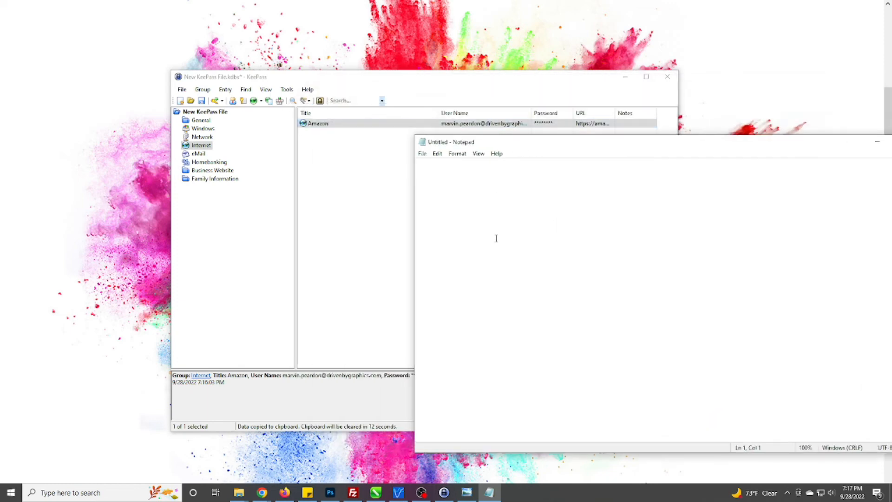
right_click(460, 186)
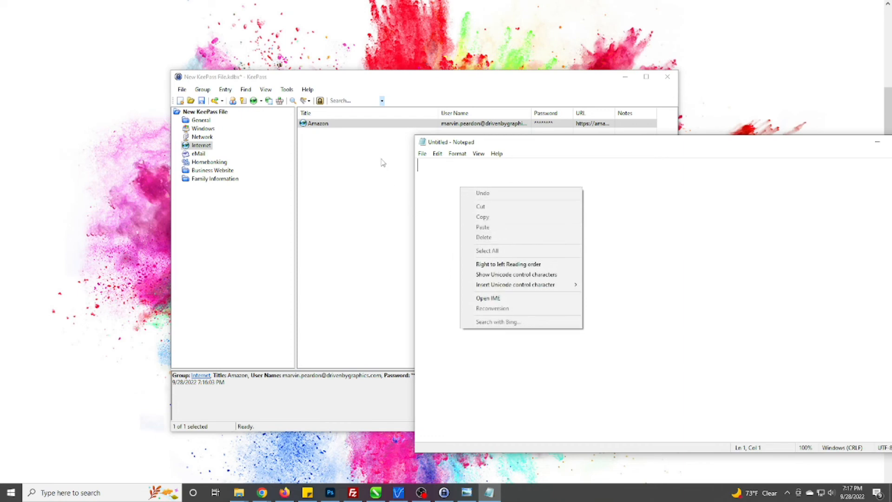
drag(383, 81, 252, 63)
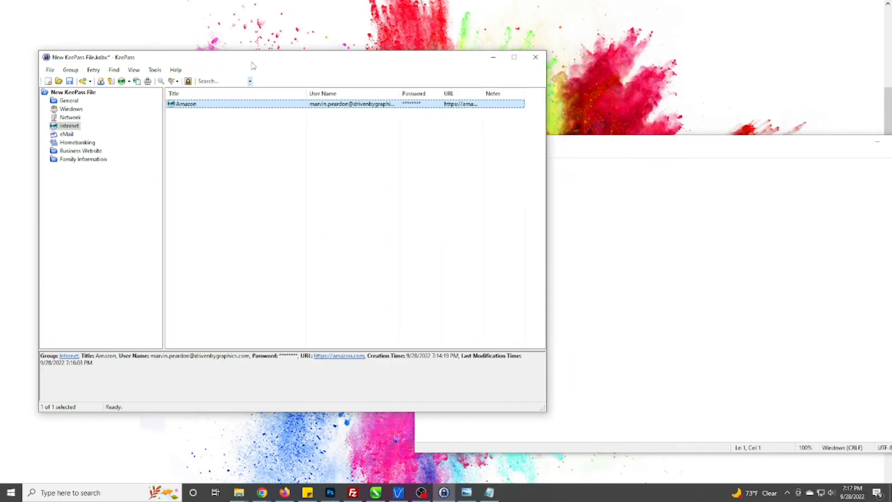
Copy the Amazon password in KeePass and paste it into the untitled Notepad document.
key(ctrl+c)
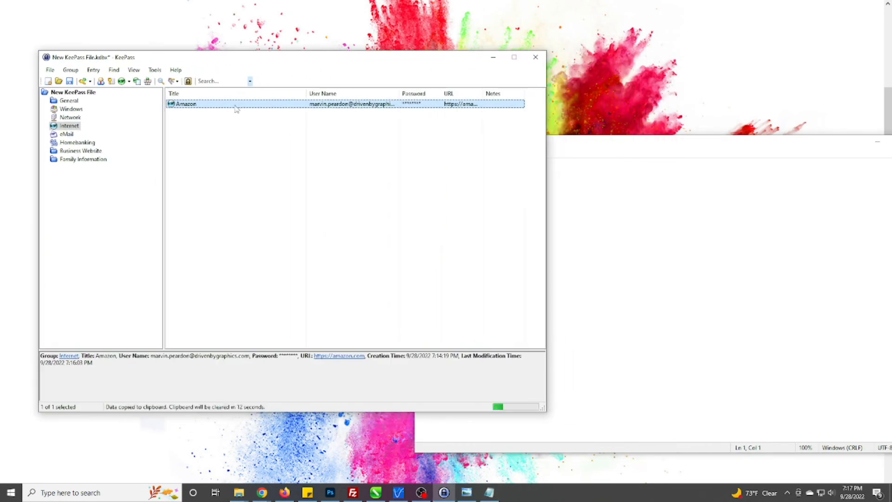
click(625, 271)
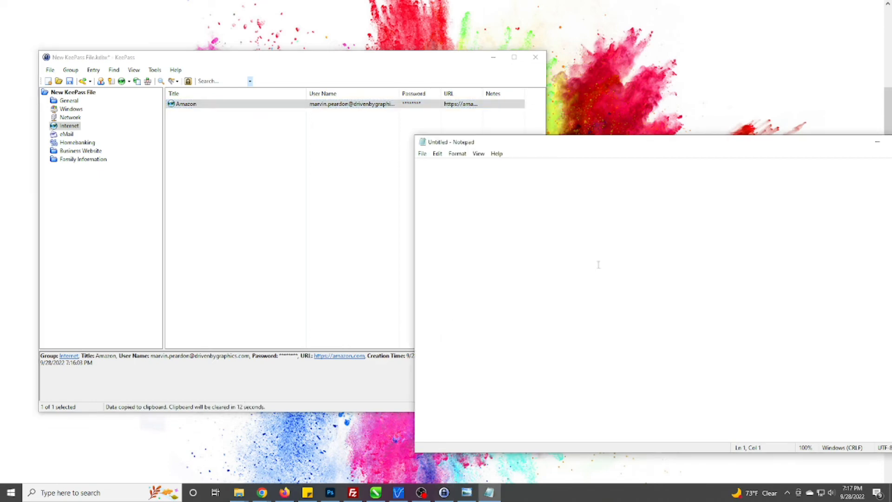
key(ctrl+v)
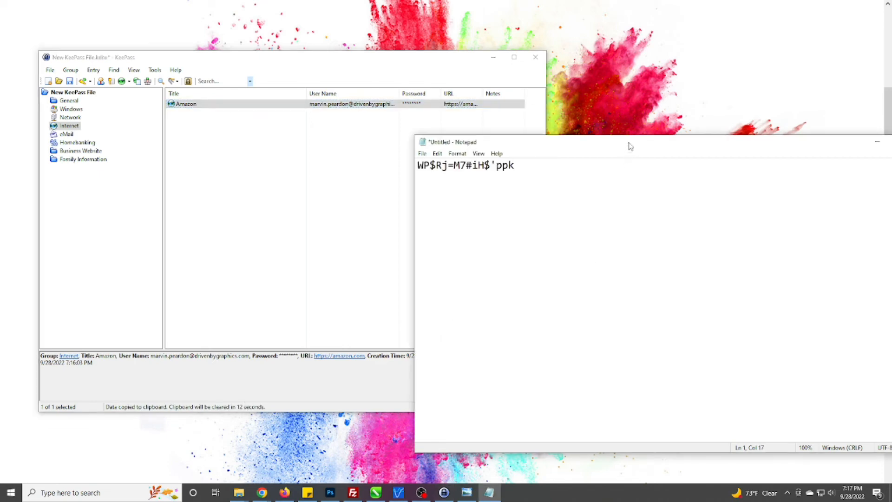
drag(414, 239, 521, 238)
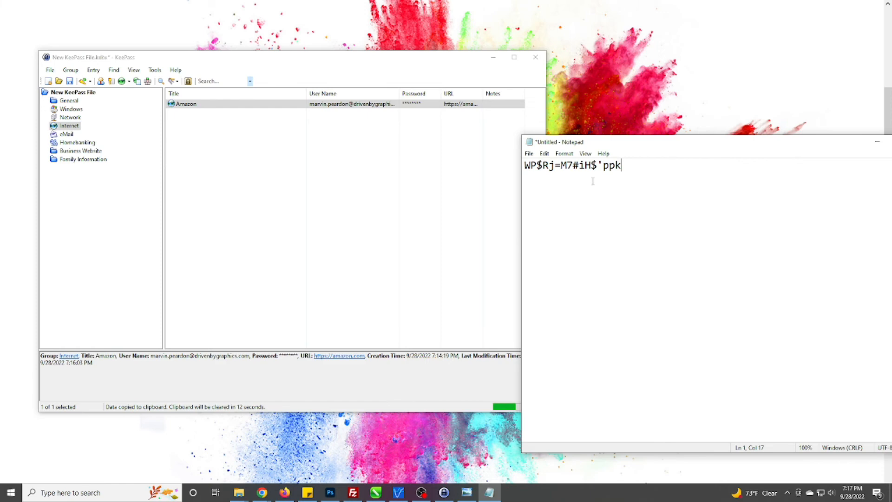
drag(669, 142, 605, 138)
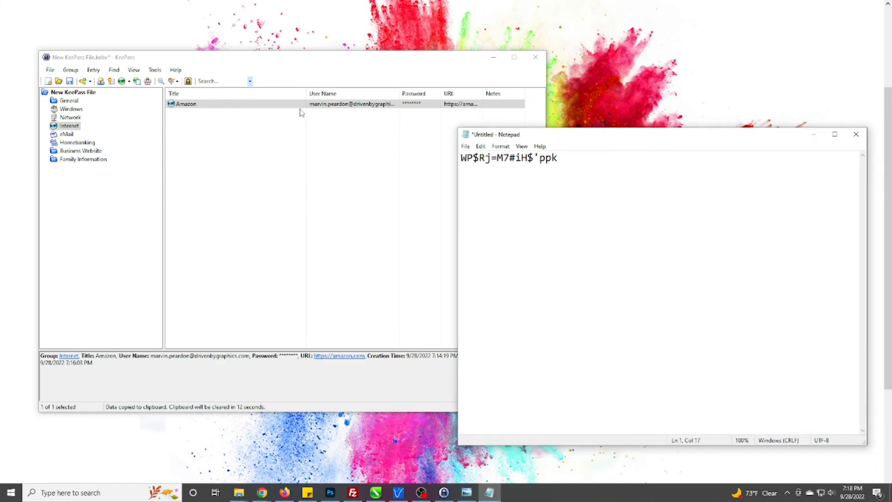
Delete the pasted password from Notepad, then show KeePass's empty Windows group.
drag(597, 156, 458, 159)
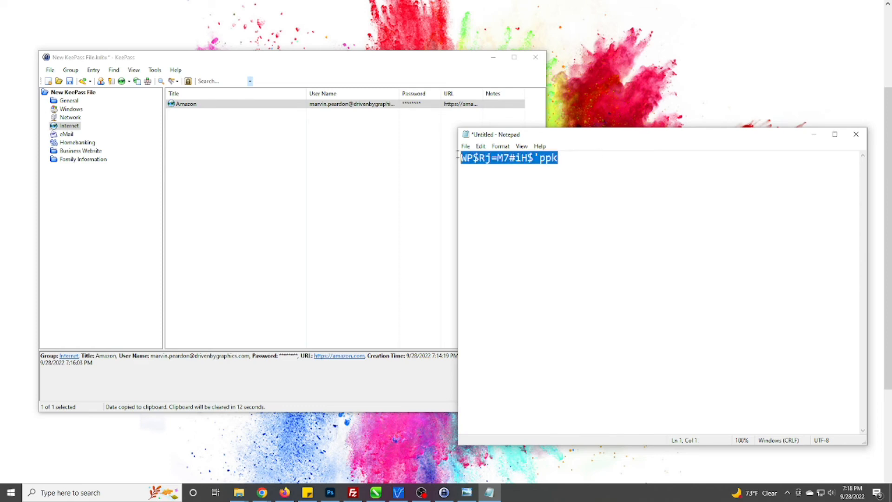
key(Delete)
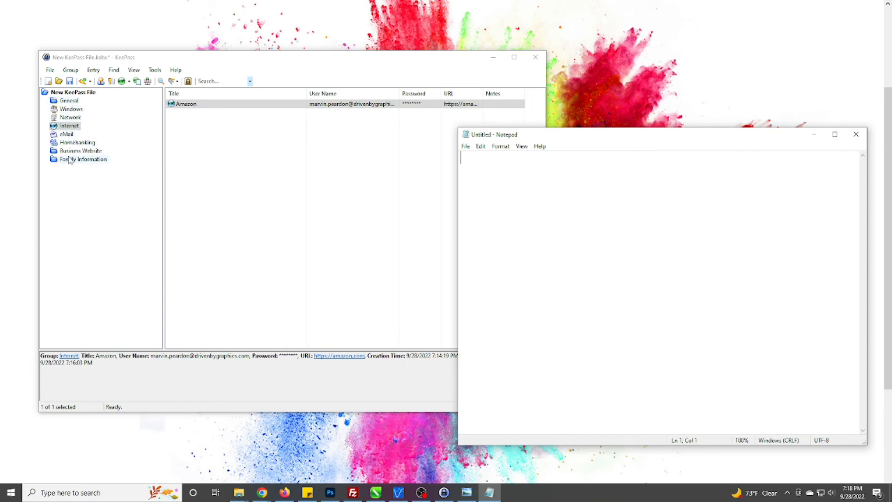
click(71, 117)
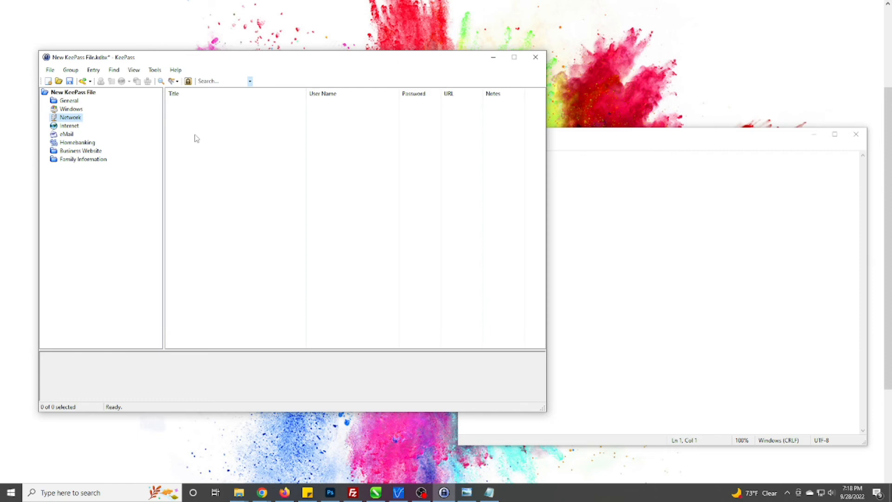
click(78, 111)
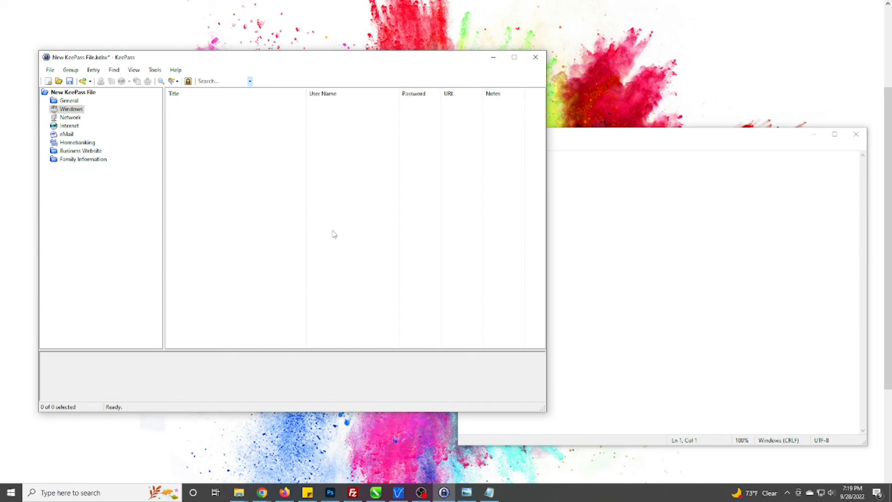
Close the empty Notepad window and nudge KeePass slightly down and right.
click(589, 264)
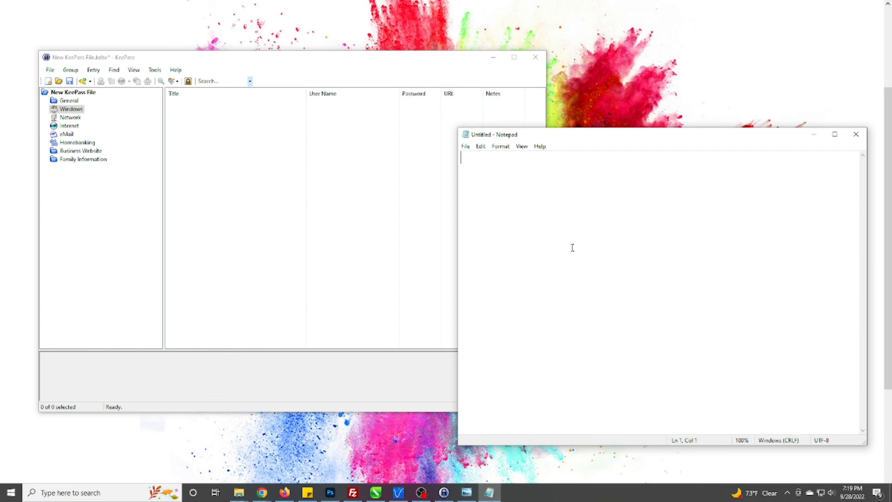
click(856, 134)
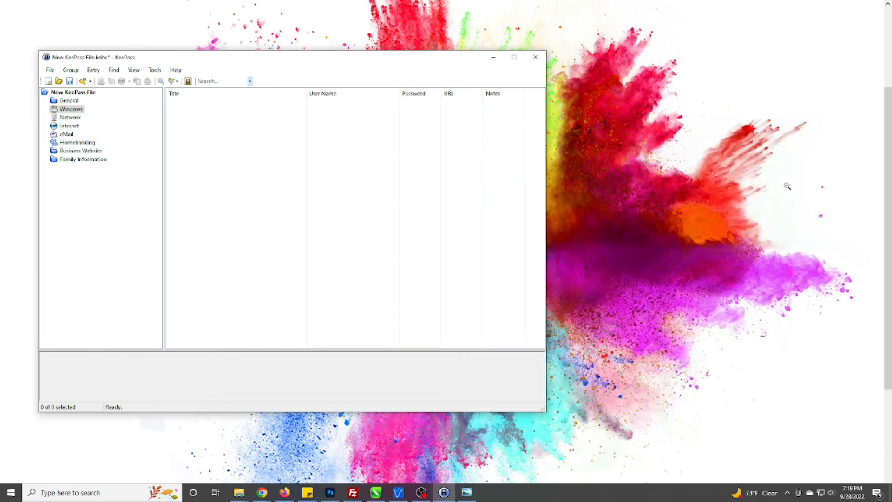
drag(298, 58, 313, 66)
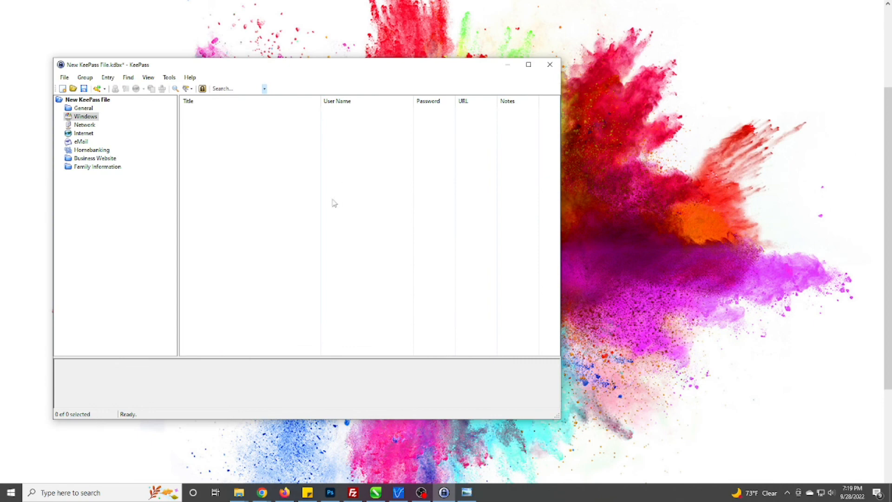